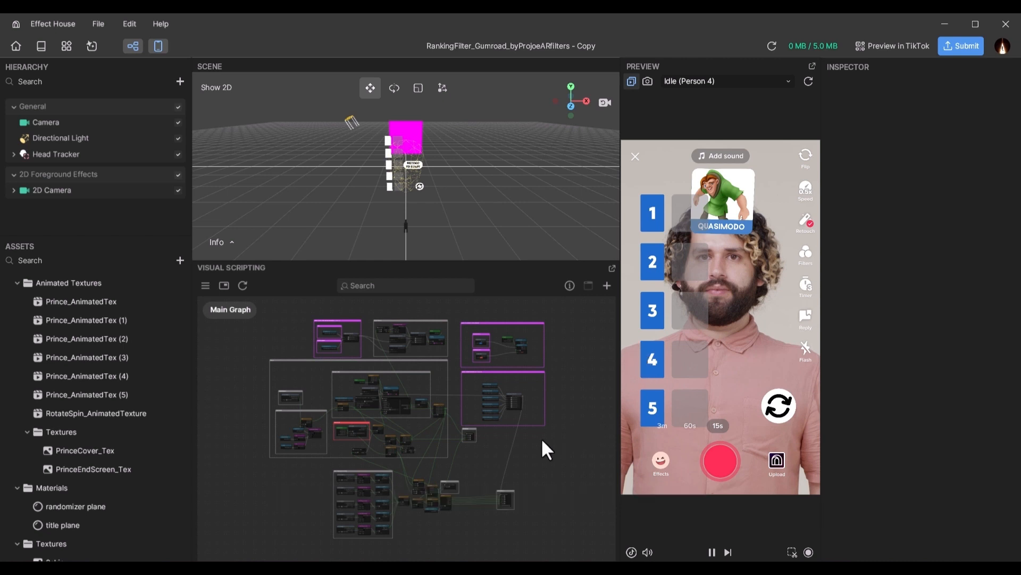
Step: Undock the Visual Scripting panel, expand it to full screen and centre the whole graph
left_click(612, 268)
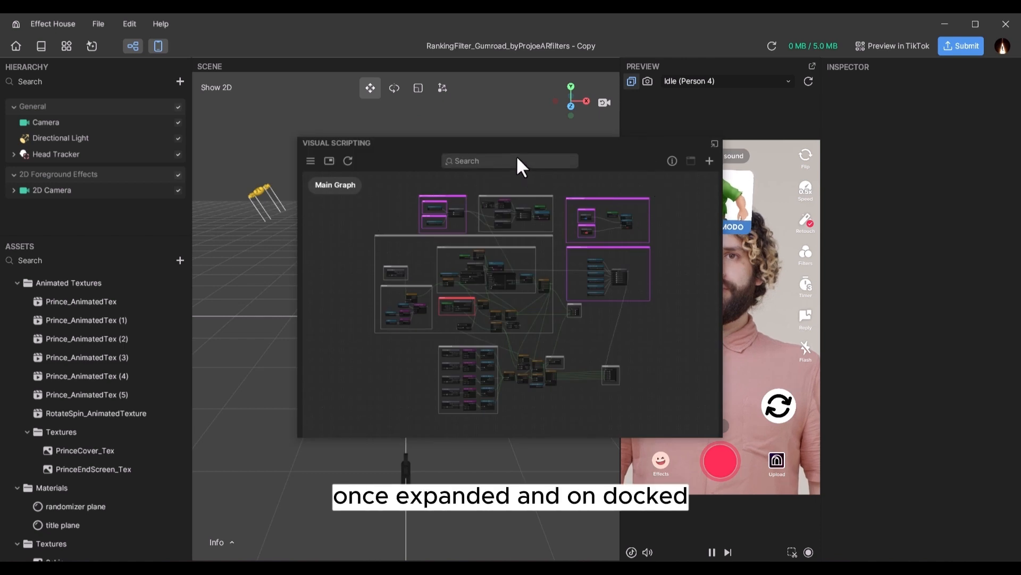
double_click(482, 140)
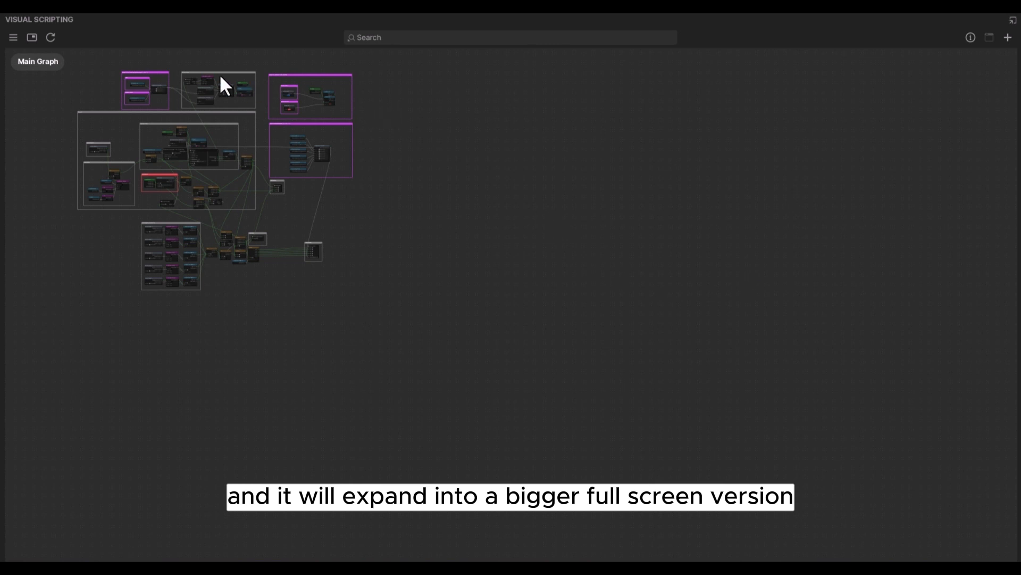
left_click(51, 37)
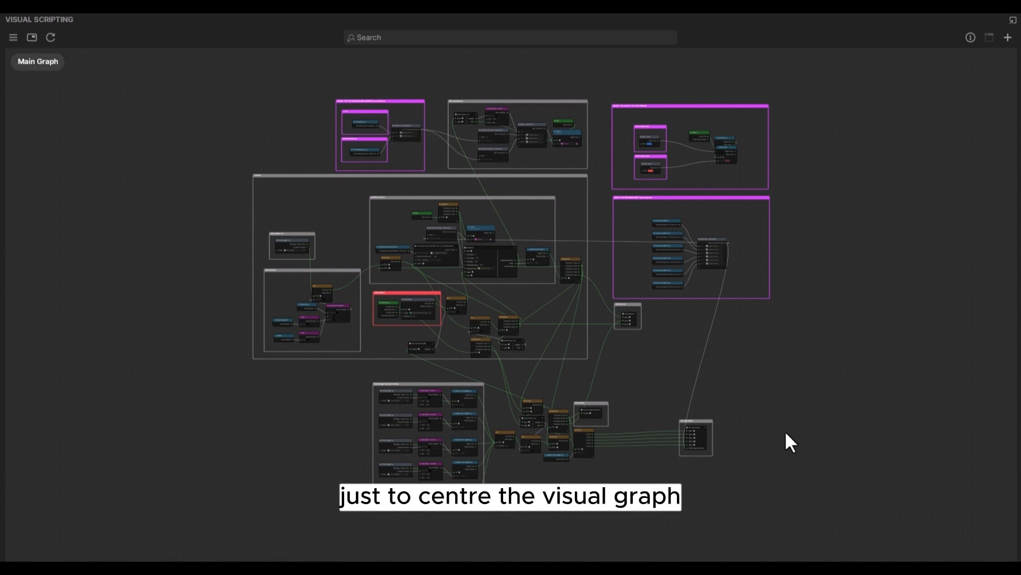
left_click(51, 37)
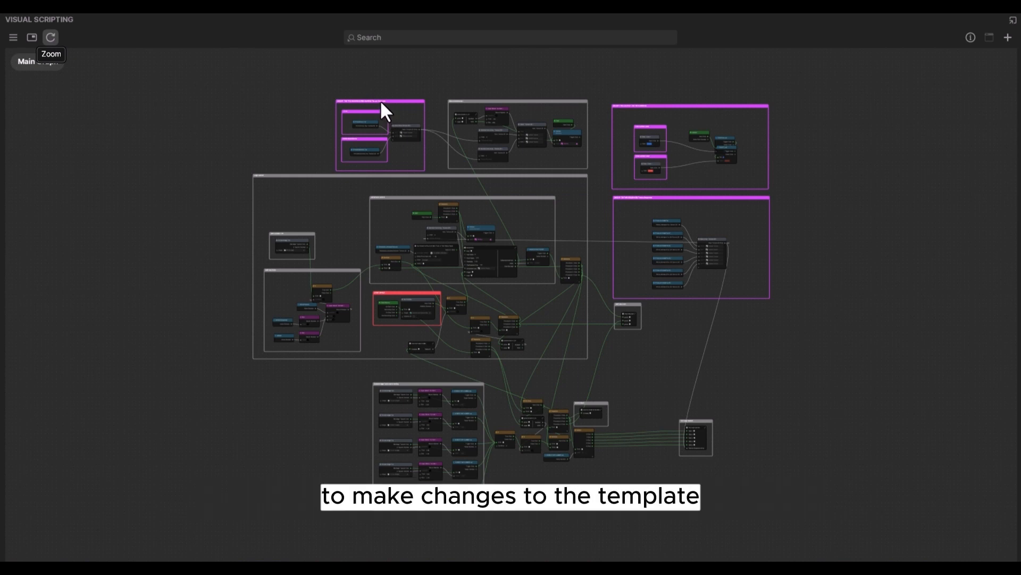
Step: Examine the purple groups for the title and endscreen images, colours and texture sequences, and dock the Visual Scripting panel again
scroll(379, 101, "up", 5)
scroll(381, 104, "up", 2)
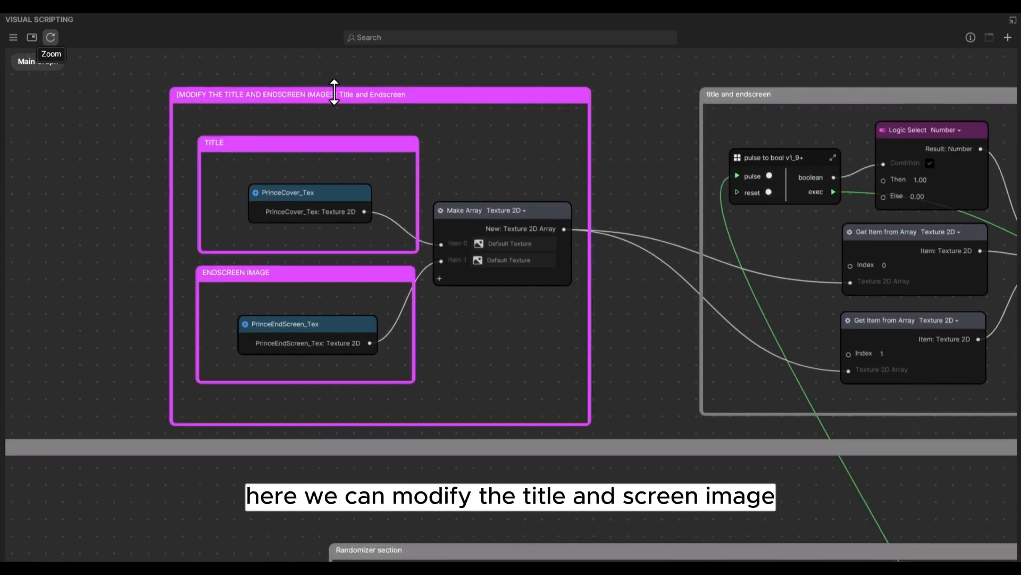
scroll(335, 93, "down", 8)
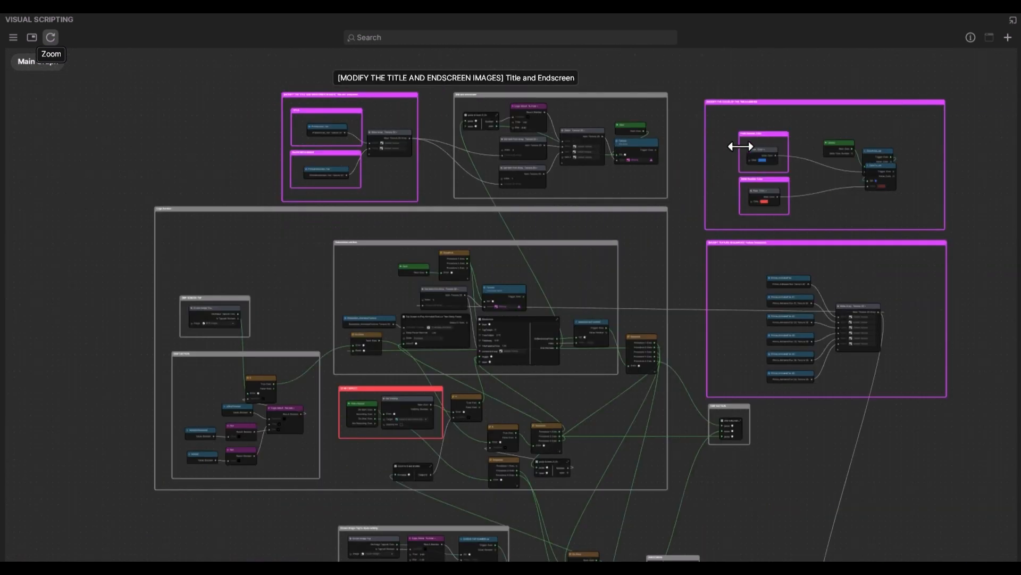
scroll(748, 242, "up", 6)
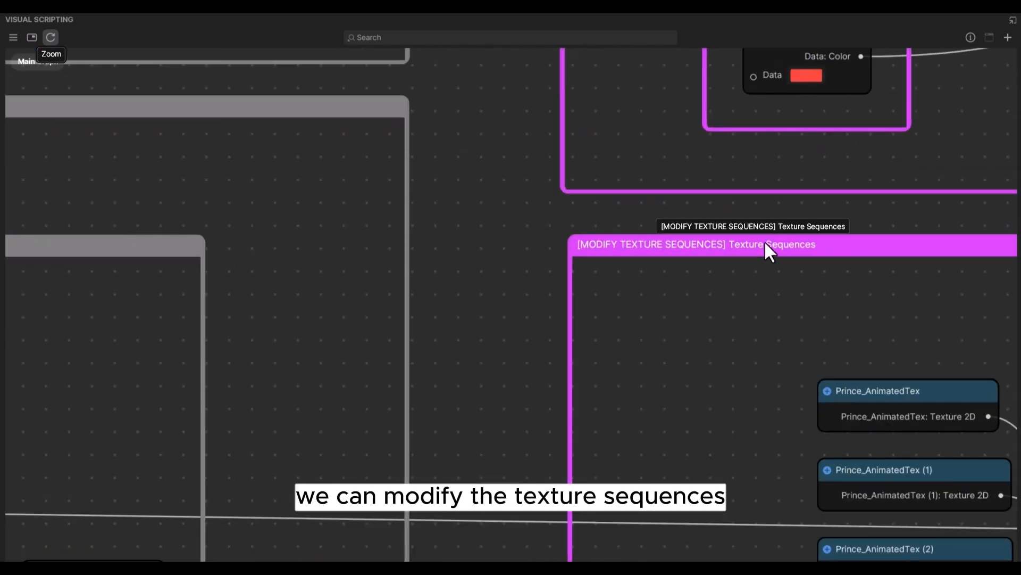
scroll(765, 242, "down", 5)
scroll(768, 250, "down", 5)
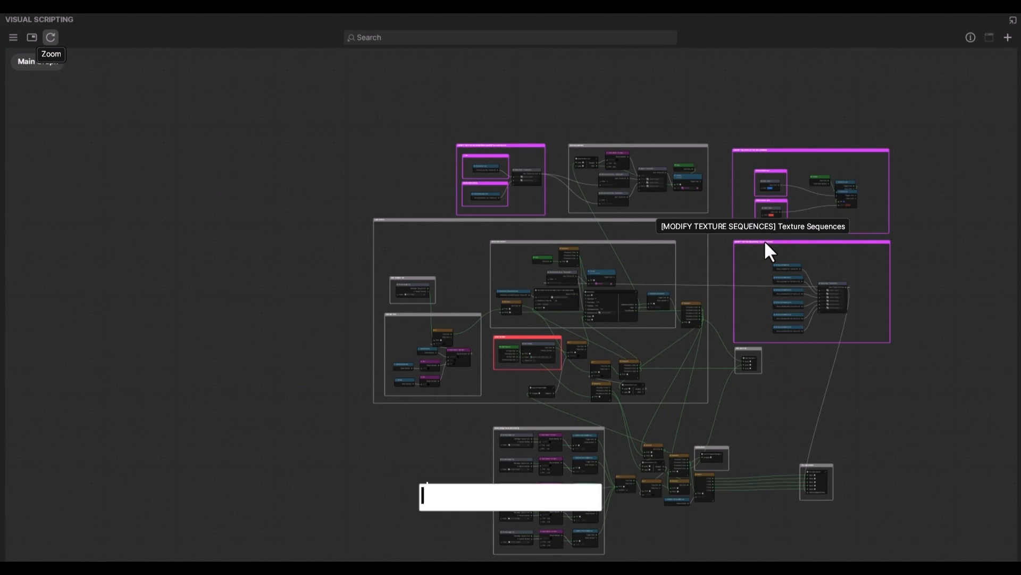
left_click(31, 37)
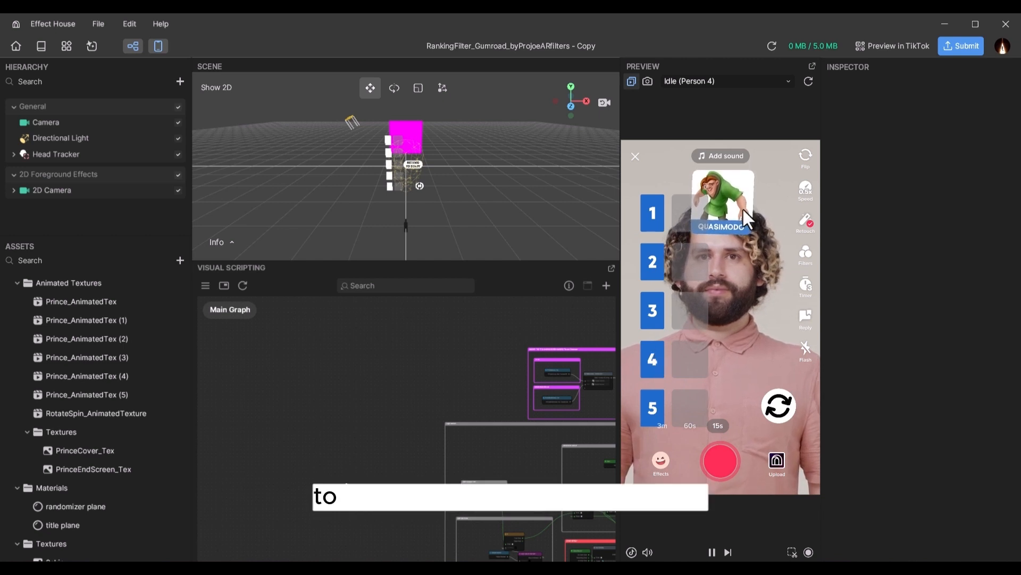
Step: Delete all six Prince_AnimatedTex assets from the Animated Textures folder
left_click(77, 301)
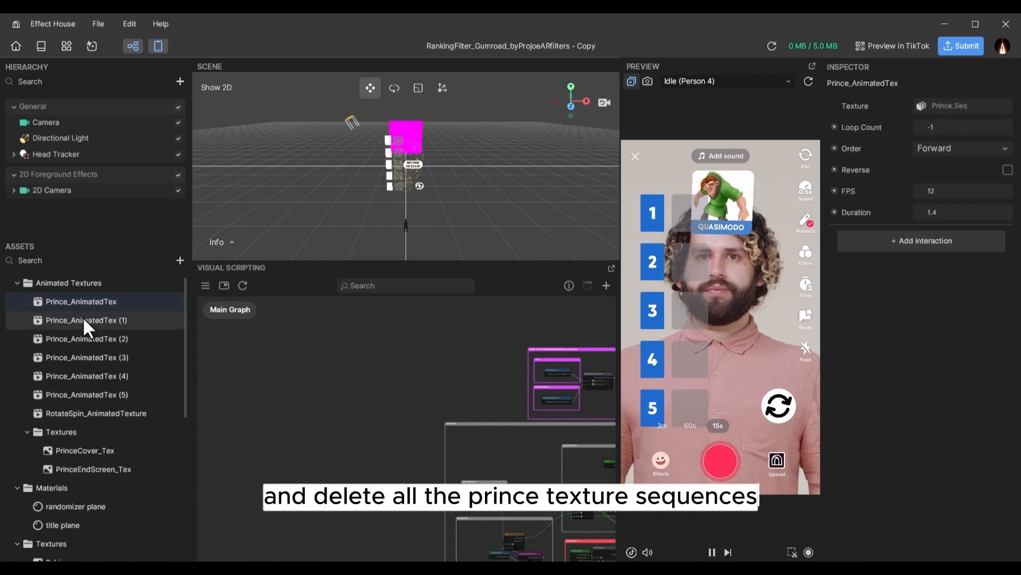
left_click(82, 317, "shift")
left_click(85, 355, "shift")
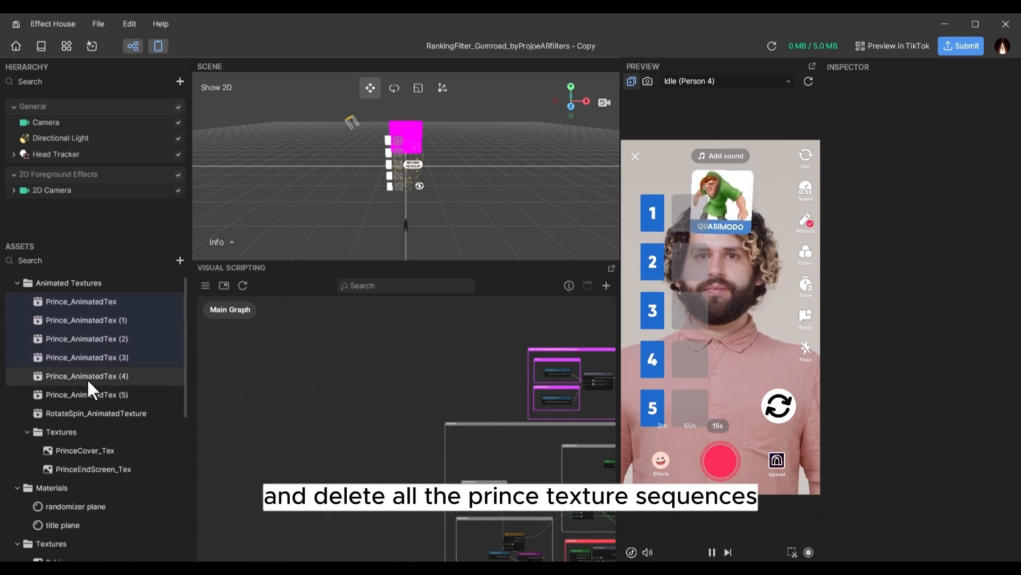
left_click(88, 393, "shift")
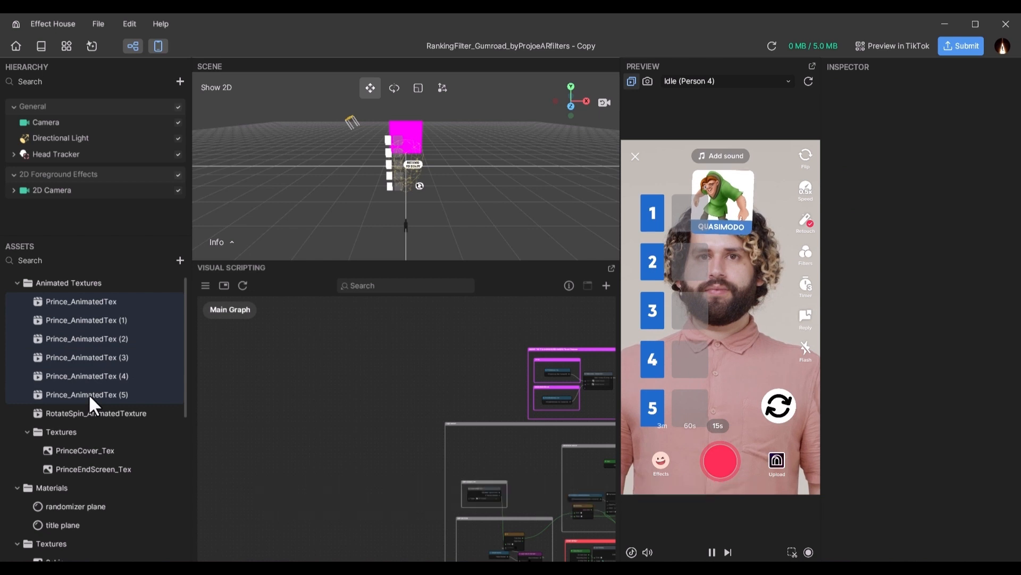
right_click(89, 393)
left_click(123, 445)
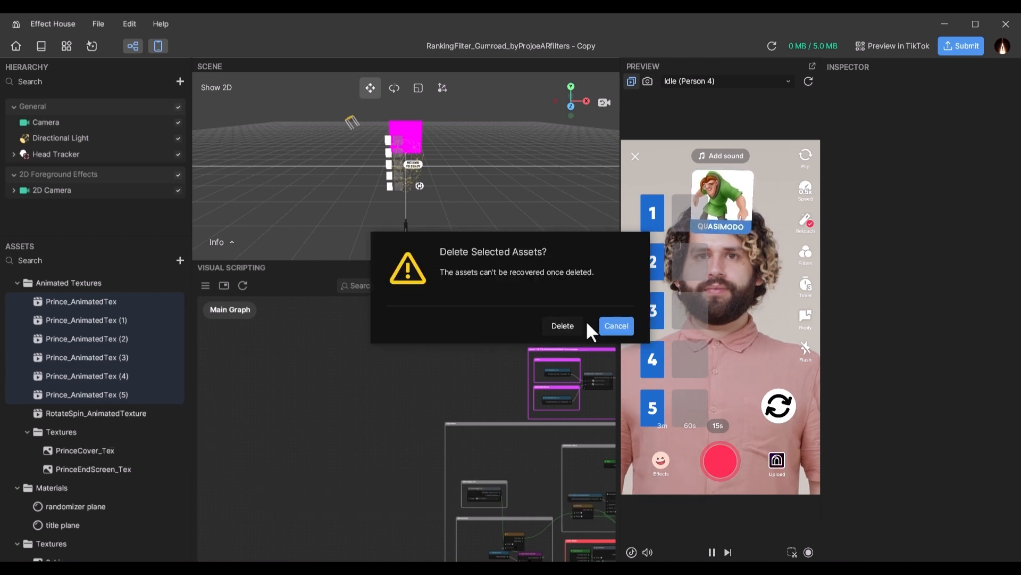
left_click(562, 327)
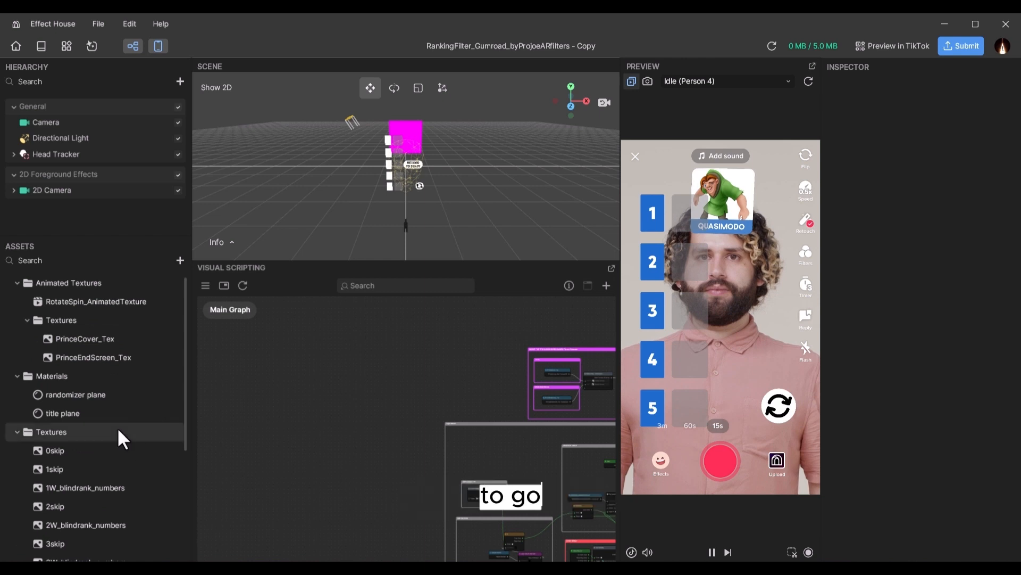
Step: Delete the Prince_Seq texture sequence from the Textures folder and test ranking slot 2 in the preview
scroll(117, 421, "down", 3)
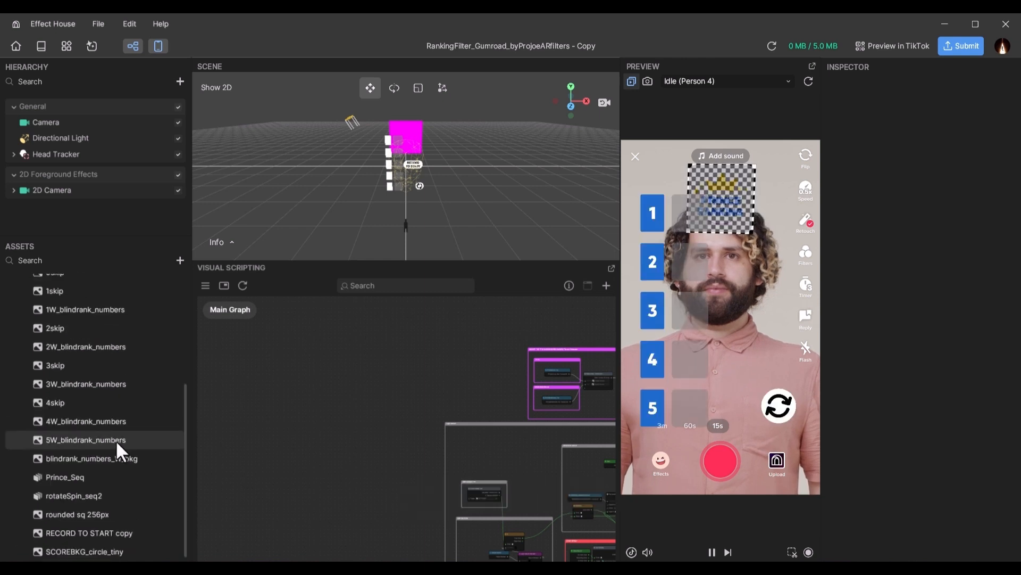
scroll(52, 345, "up", 3)
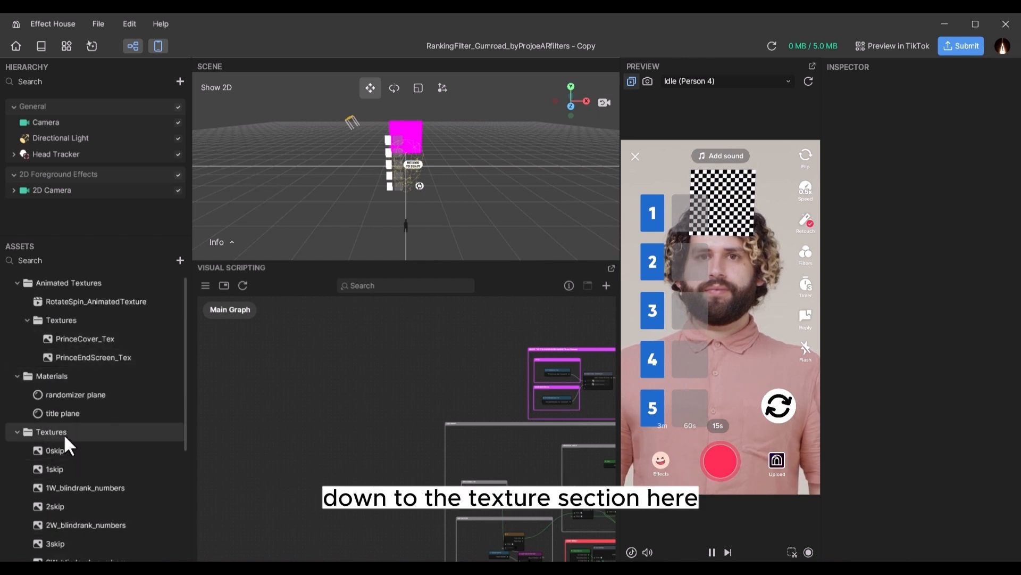
scroll(72, 447, "down", 3)
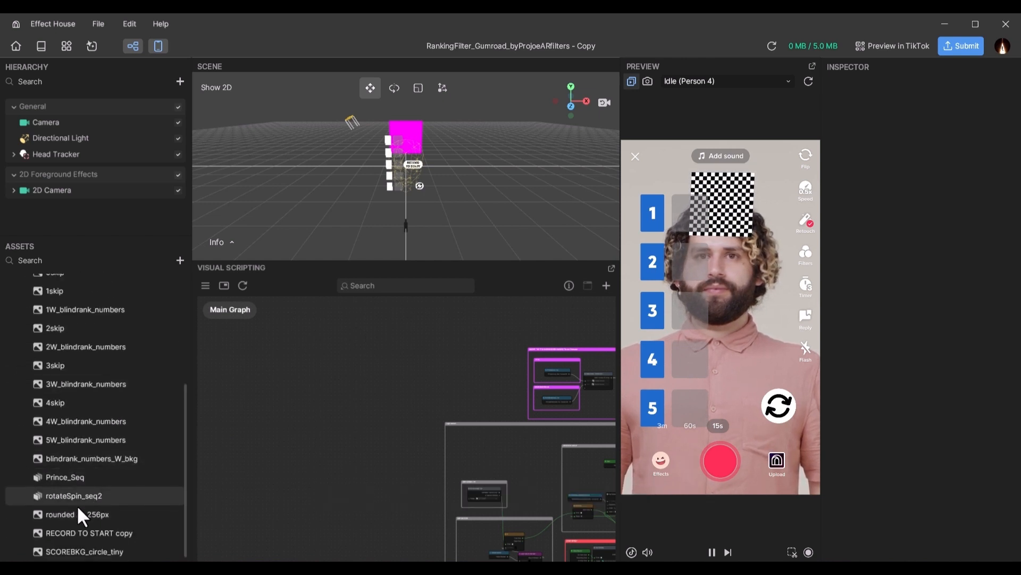
scroll(67, 461, "up", 2)
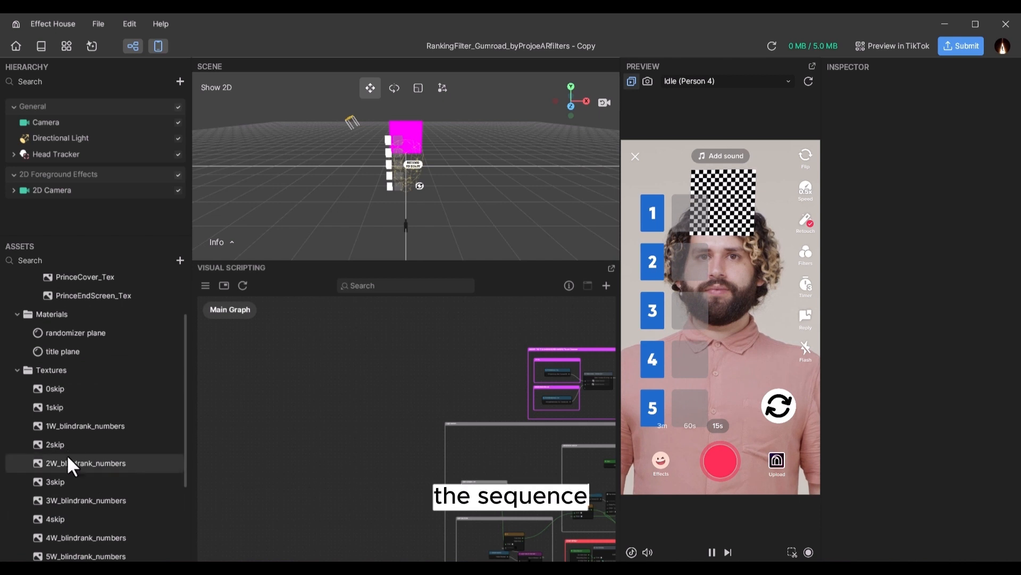
scroll(102, 459, "down", 2)
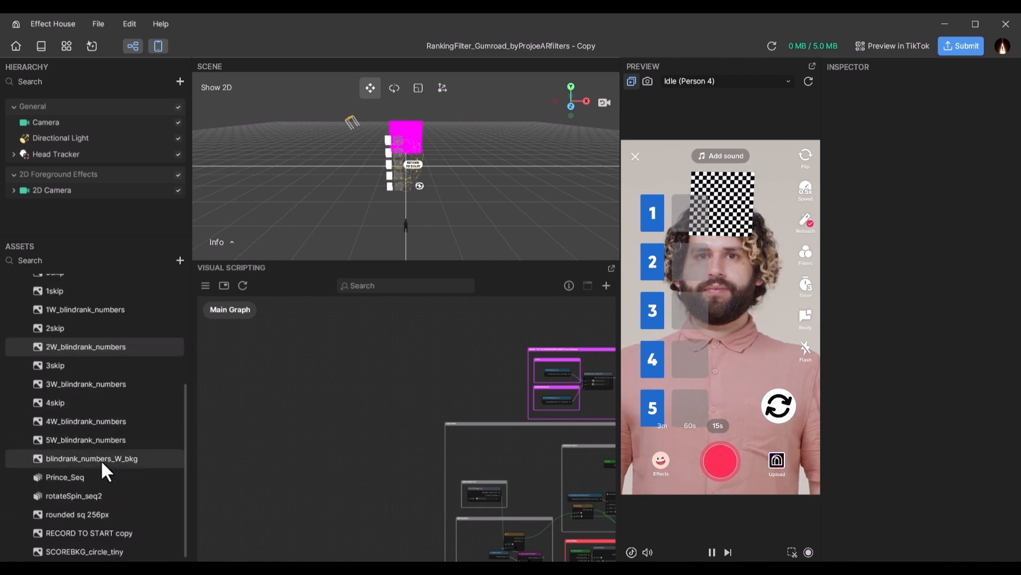
left_click(60, 476)
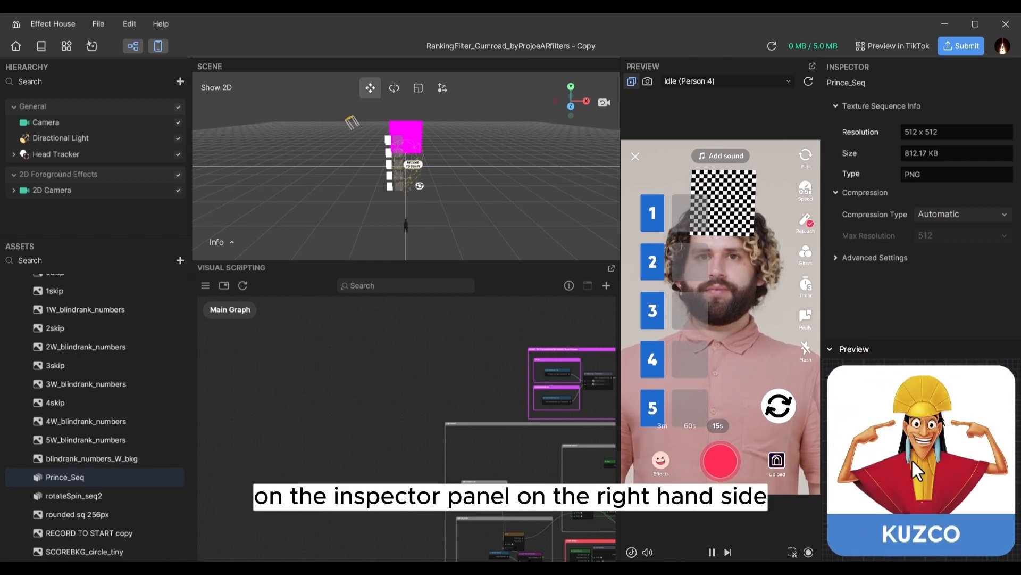
right_click(52, 477)
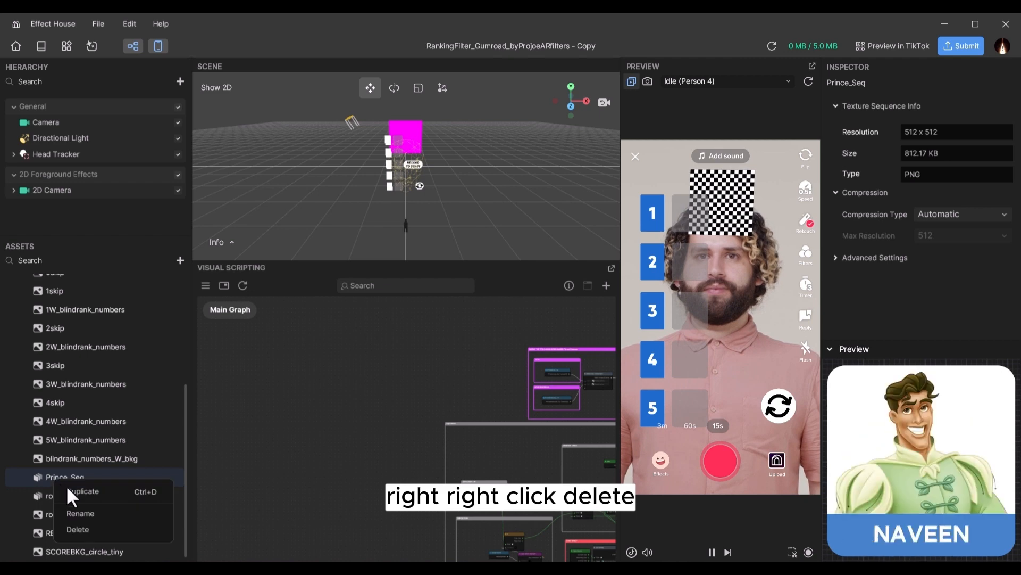
left_click(71, 527)
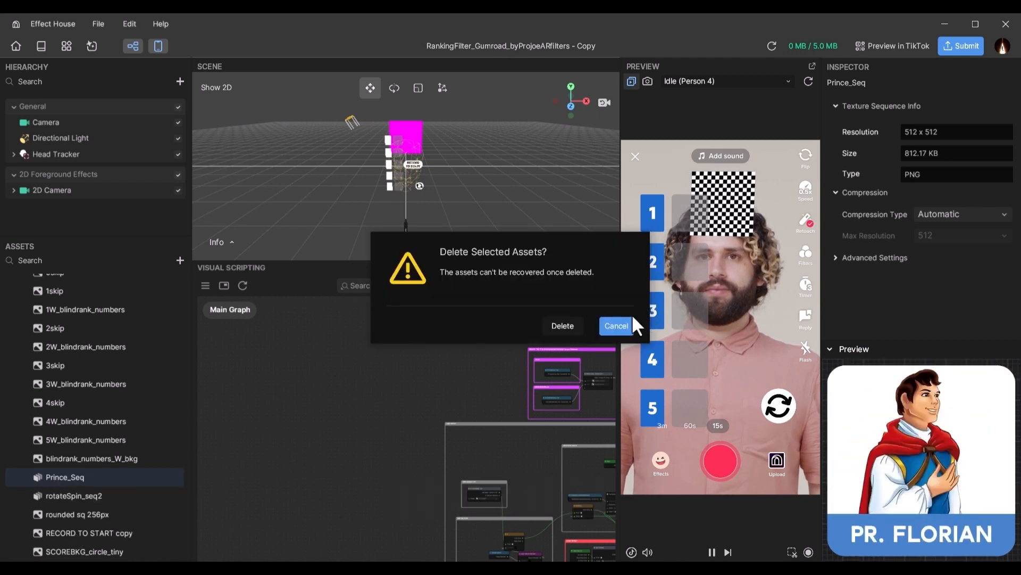
left_click(546, 327)
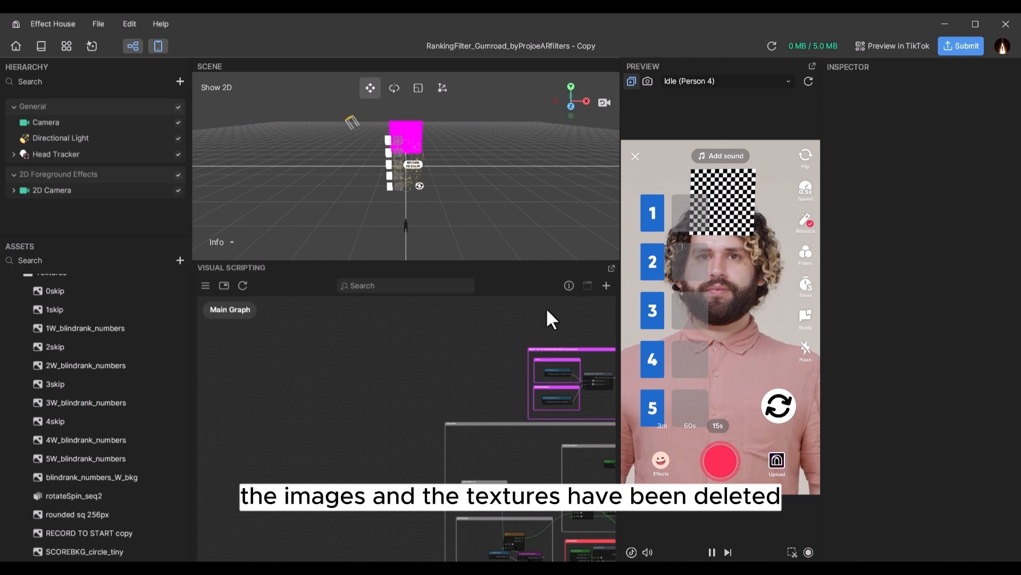
left_click(692, 266)
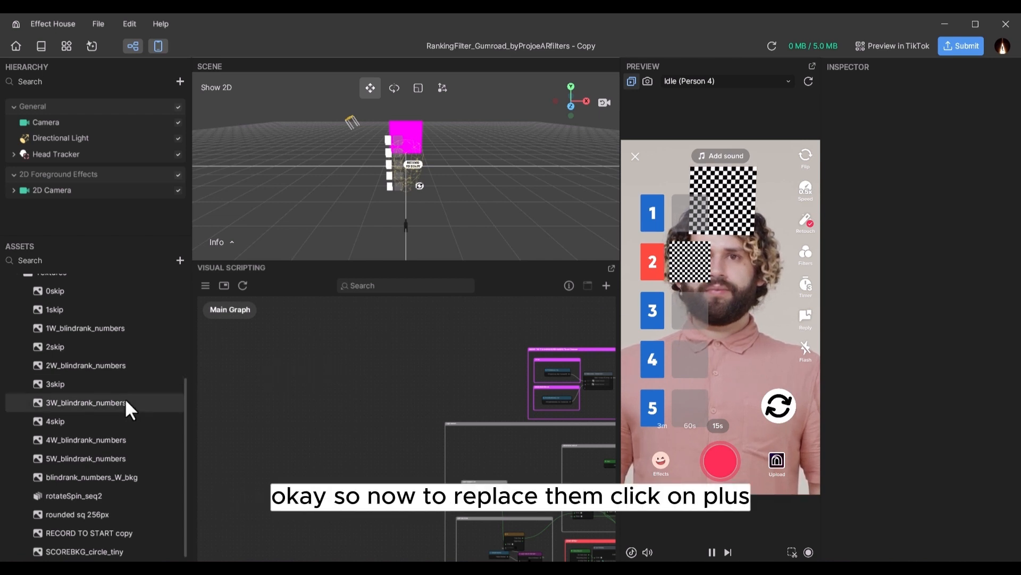
Step: Import the princess images as a new texture sequence and preview its frames from the Textures folder
left_click(181, 260)
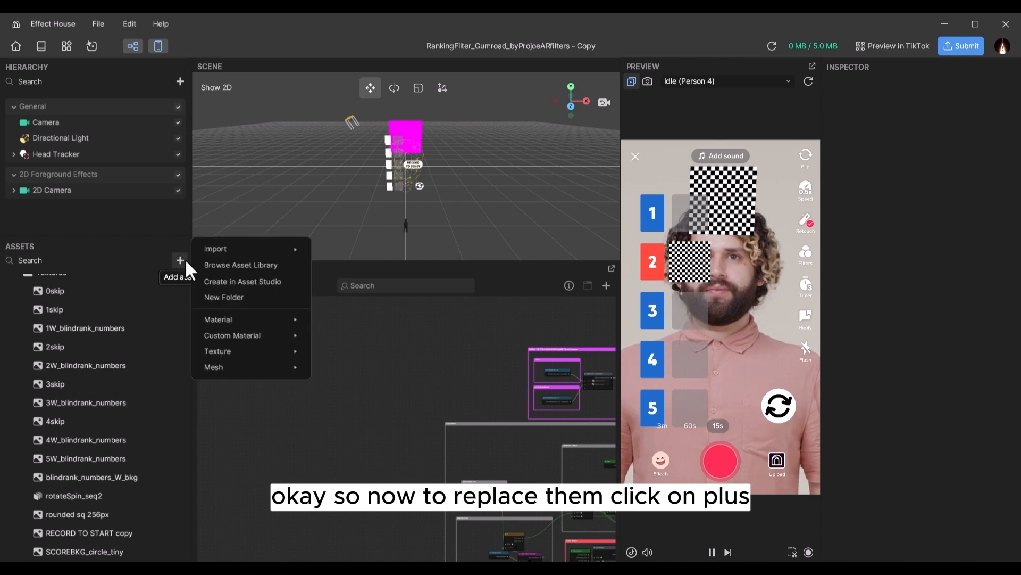
mouse_move(240, 250)
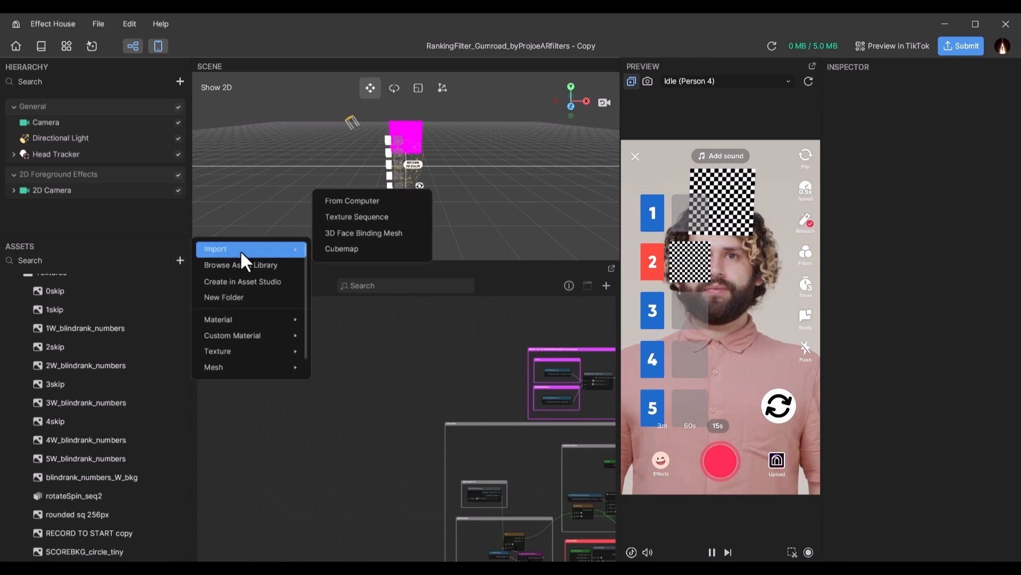
left_click(359, 217)
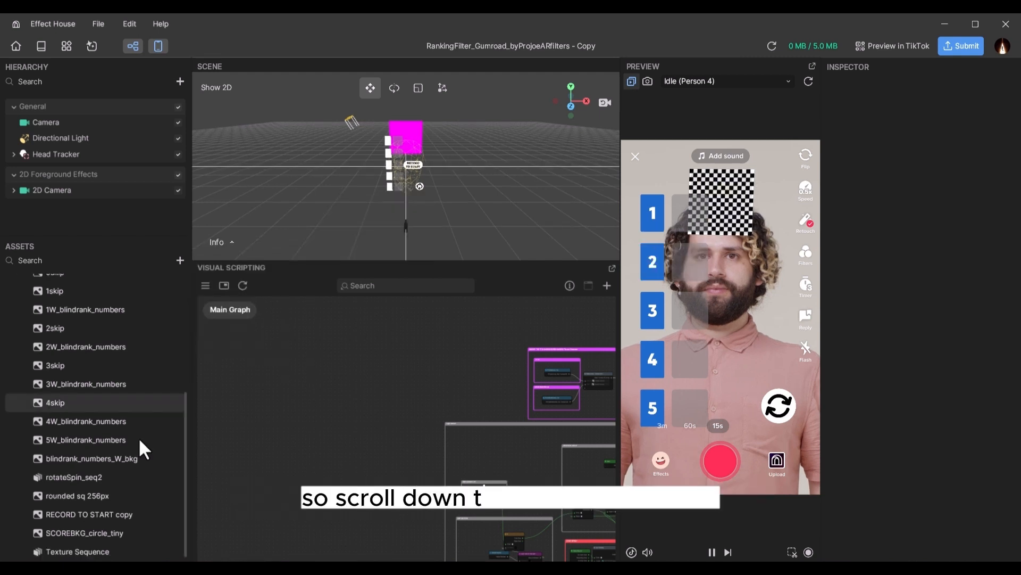
scroll(138, 436, "up", 5)
scroll(114, 468, "down", 4)
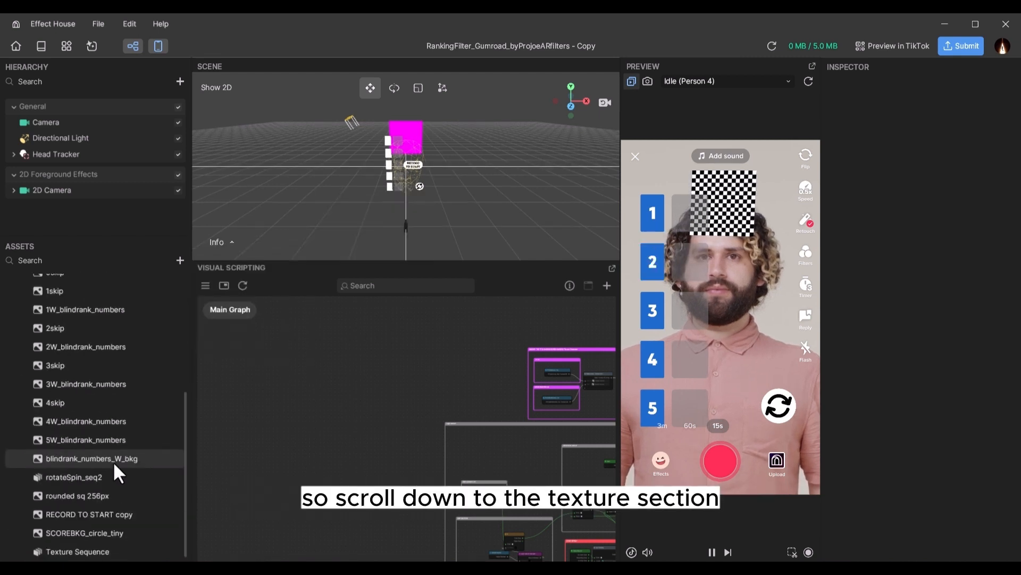
left_click(96, 552)
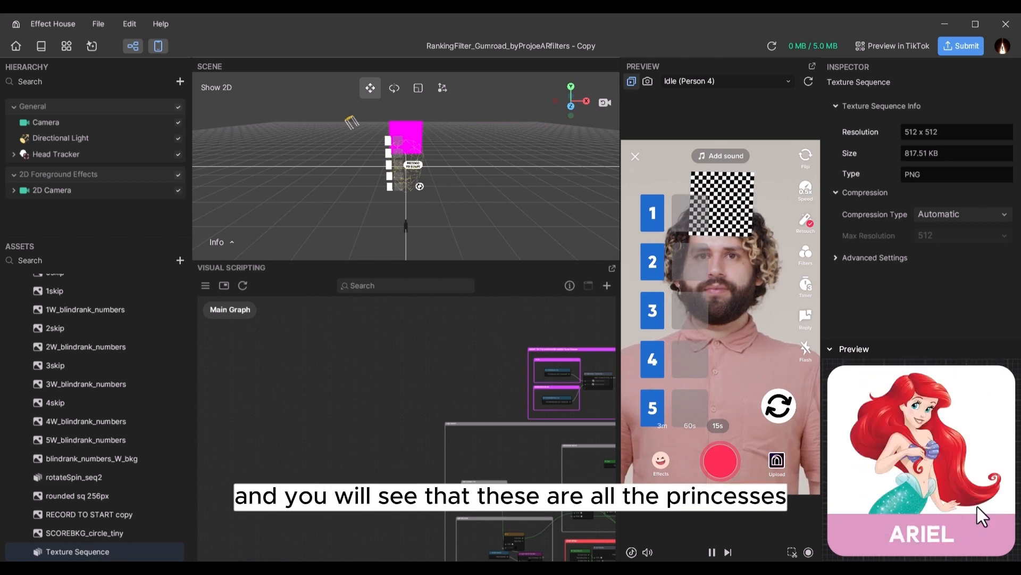
Step: Rename the imported princess texture sequence as Princess_Seq
right_click(97, 552)
left_click(123, 533)
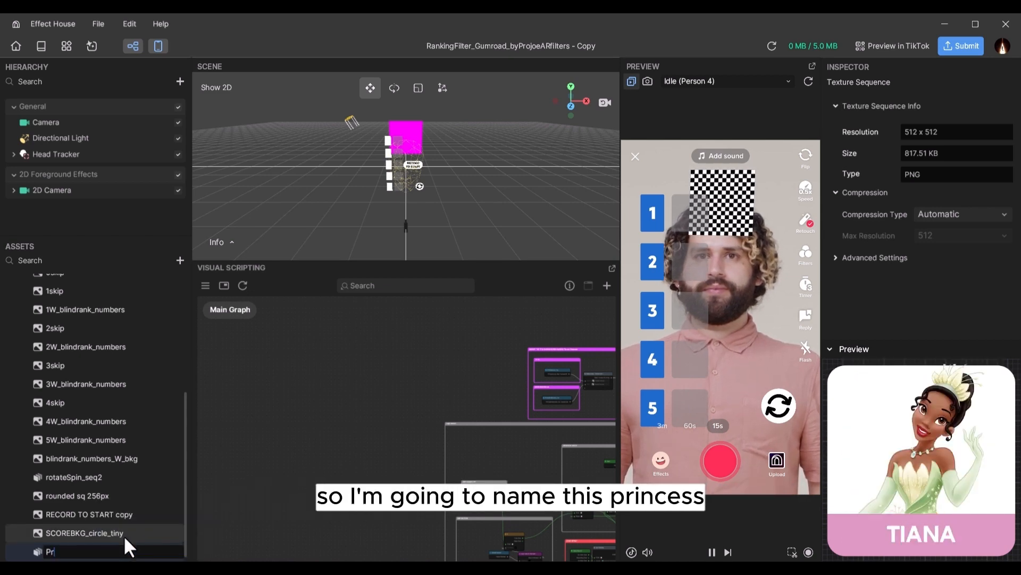
type("Princess")
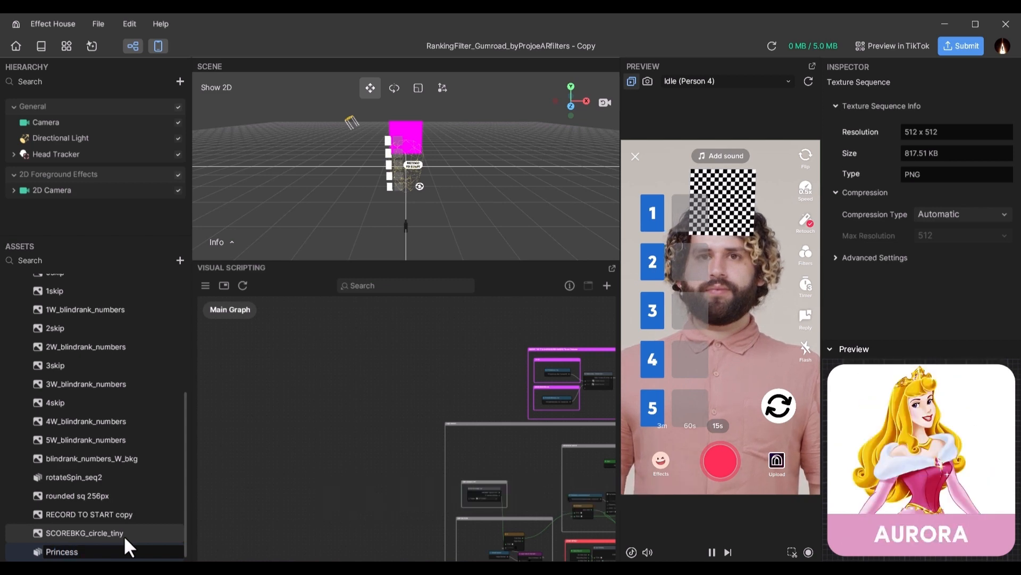
type("_Seq")
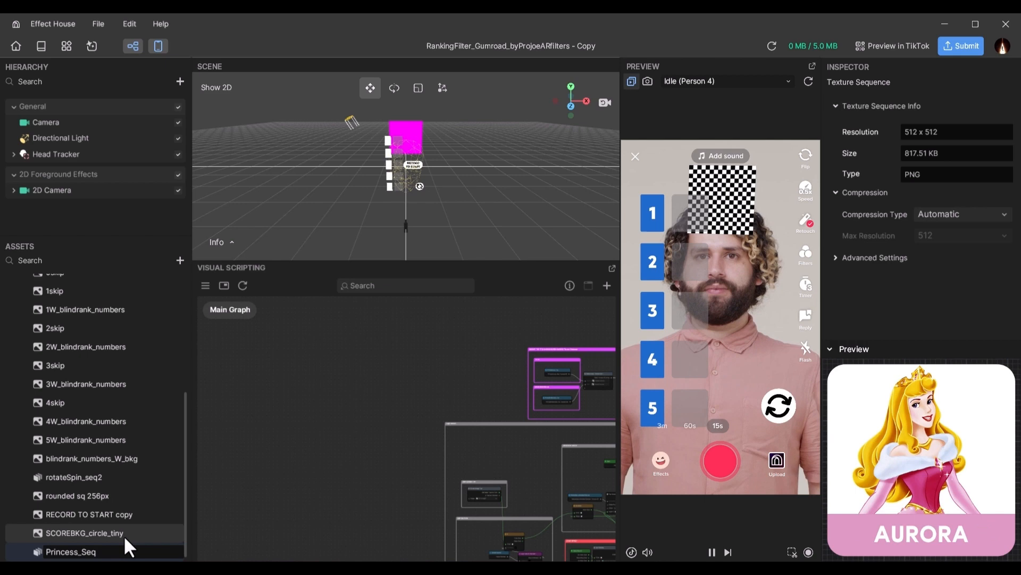
key("Return")
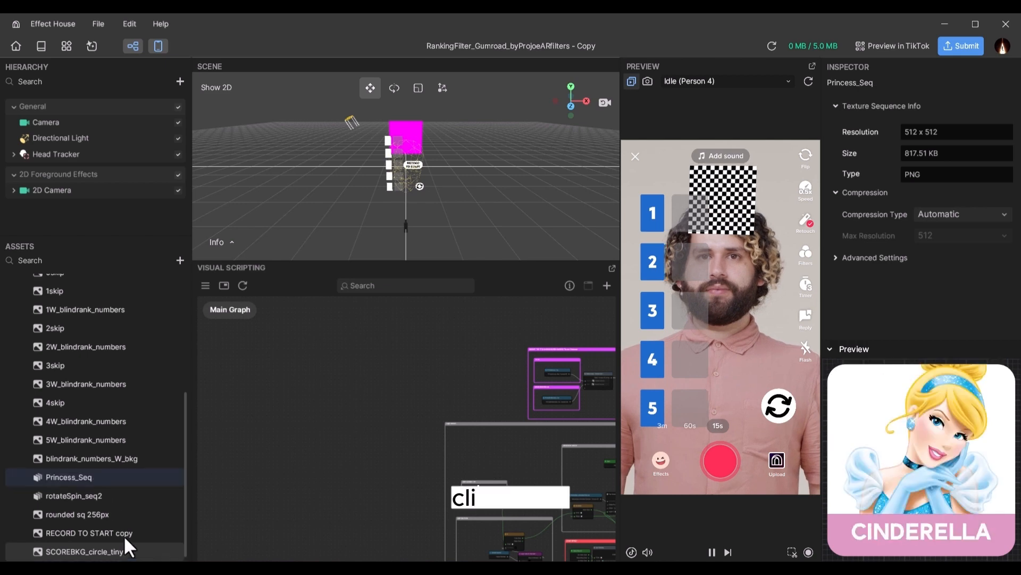
Step: Rename the Texture Sequence asset in the Animated Textures folder as Princess_AnimTex
scroll(107, 492, "up", 3)
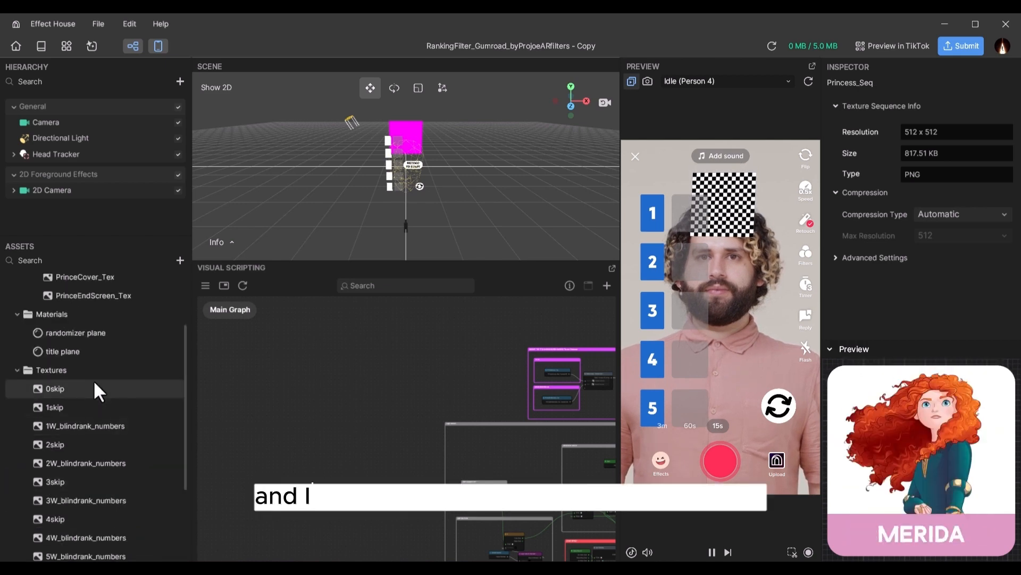
scroll(93, 379, "up", 2)
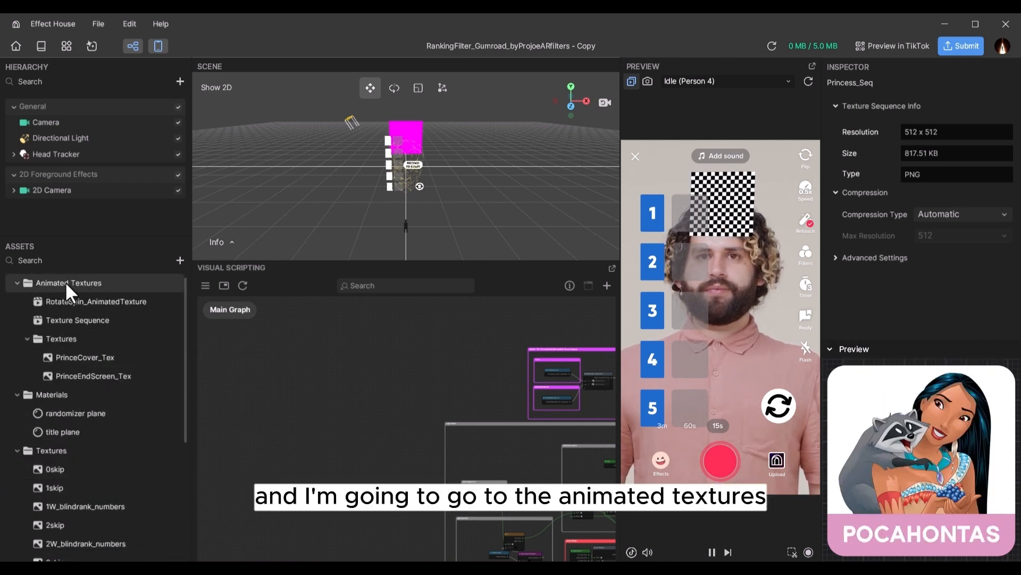
left_click(80, 318)
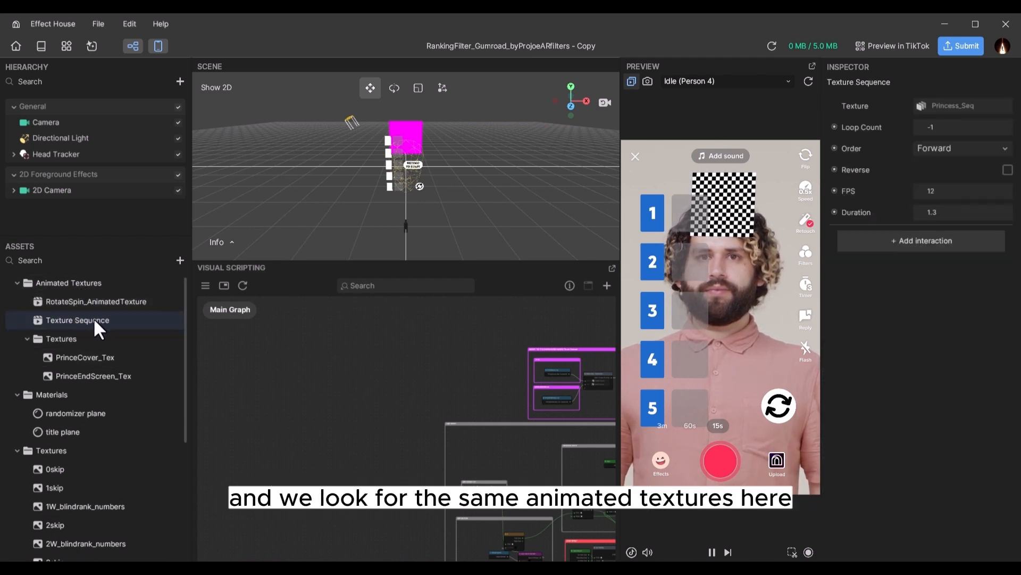
double_click(94, 317)
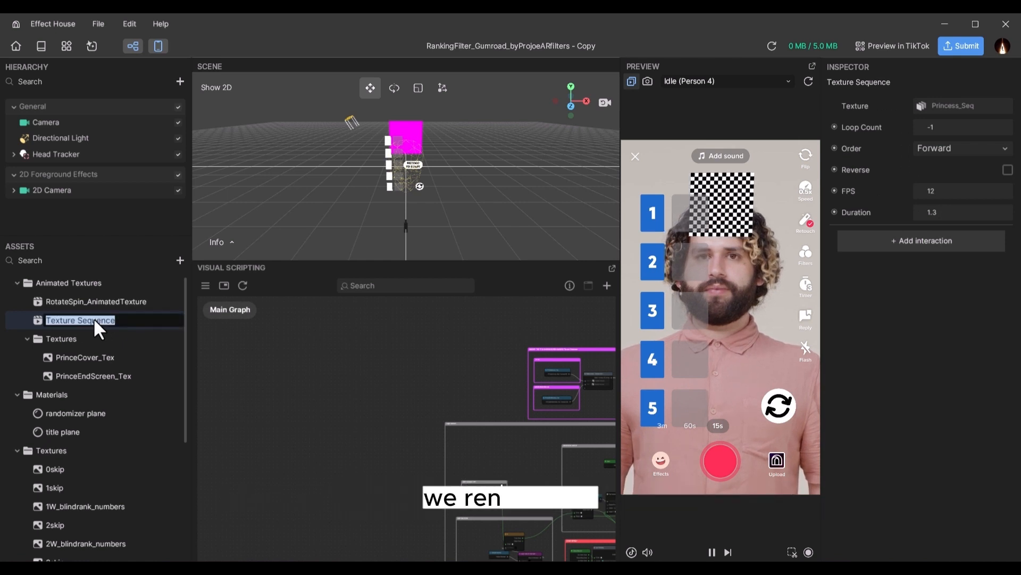
type("Pr")
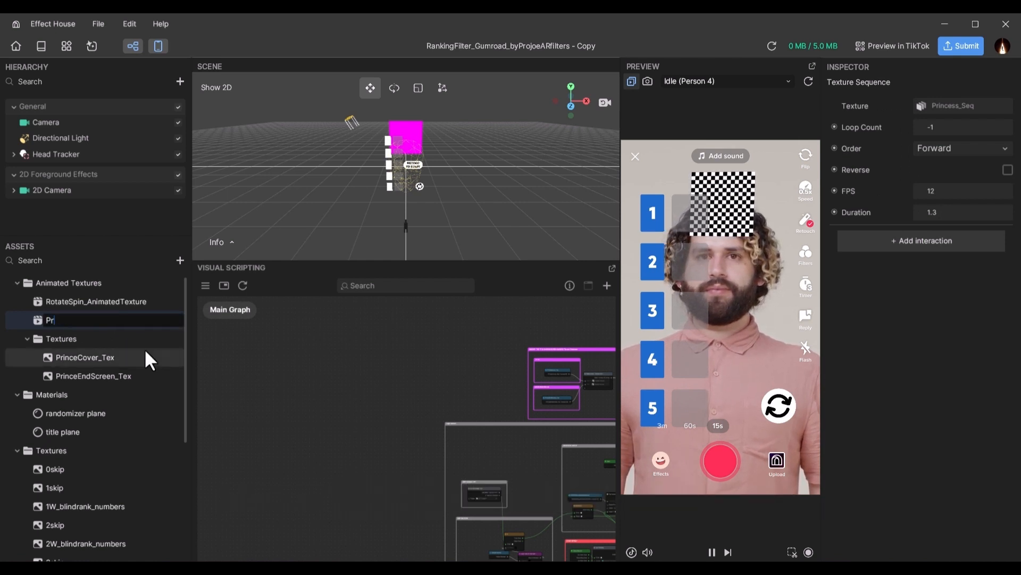
type("incess")
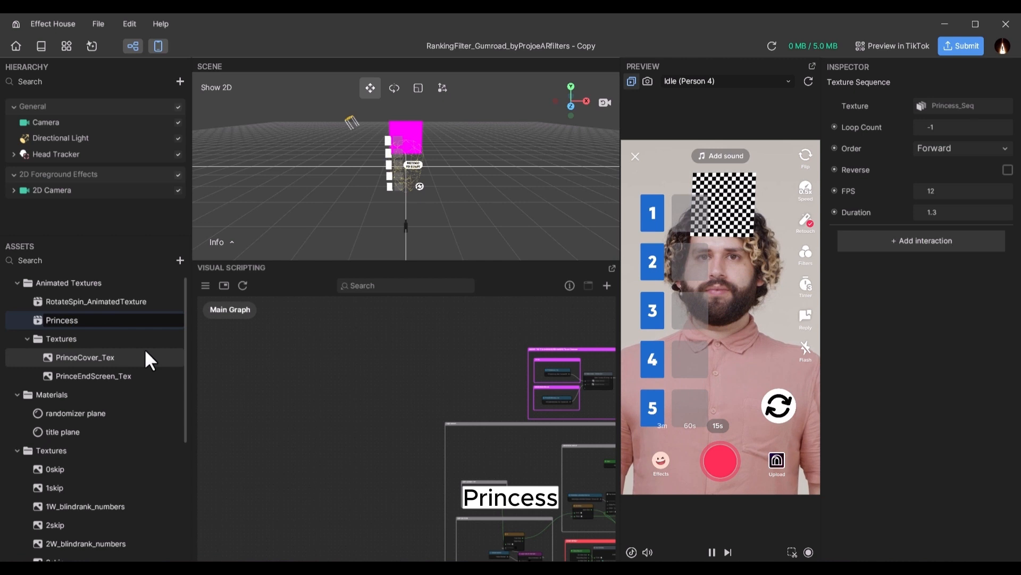
type("_Ani")
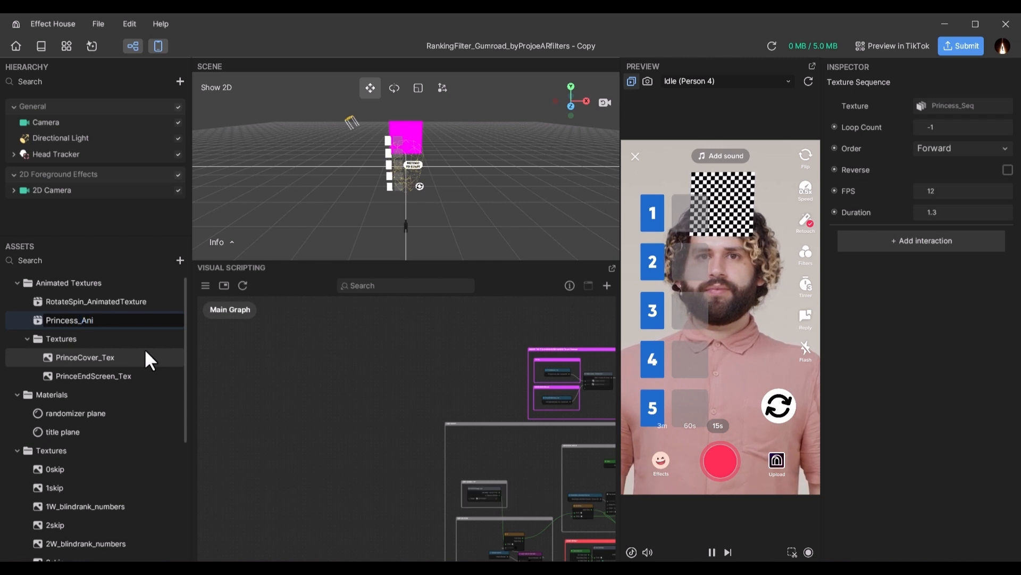
type("m")
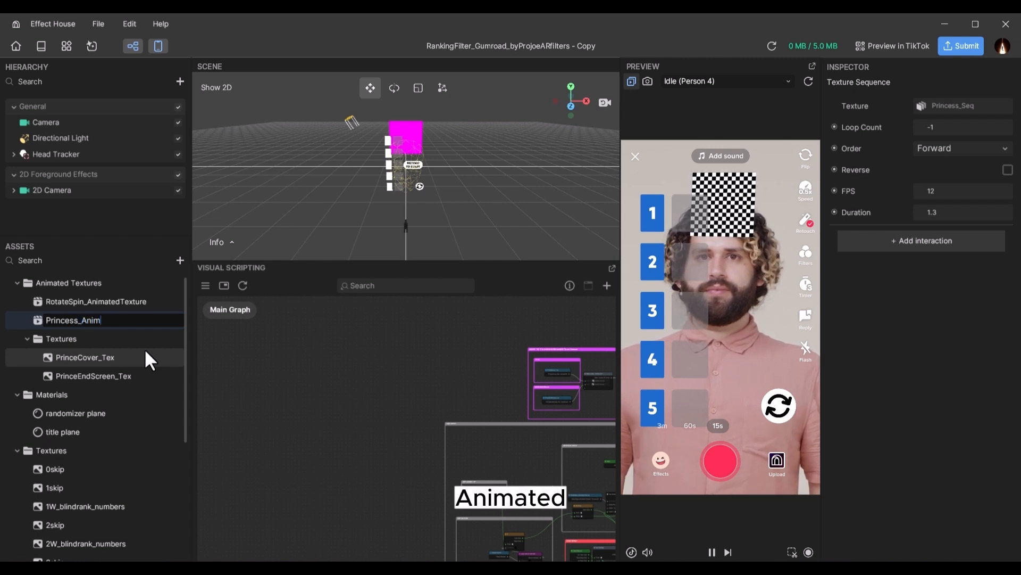
type("Tex")
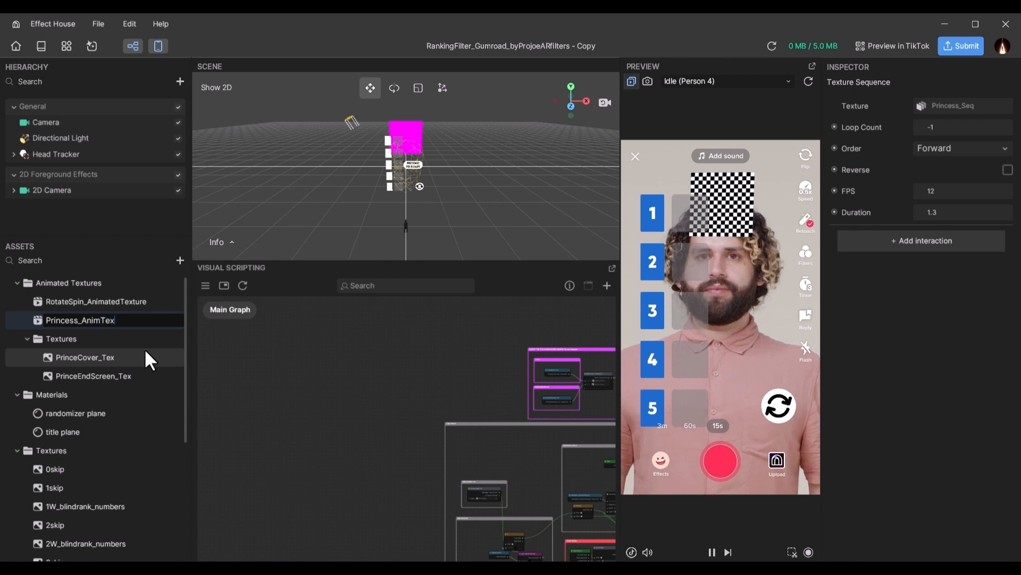
key("Return")
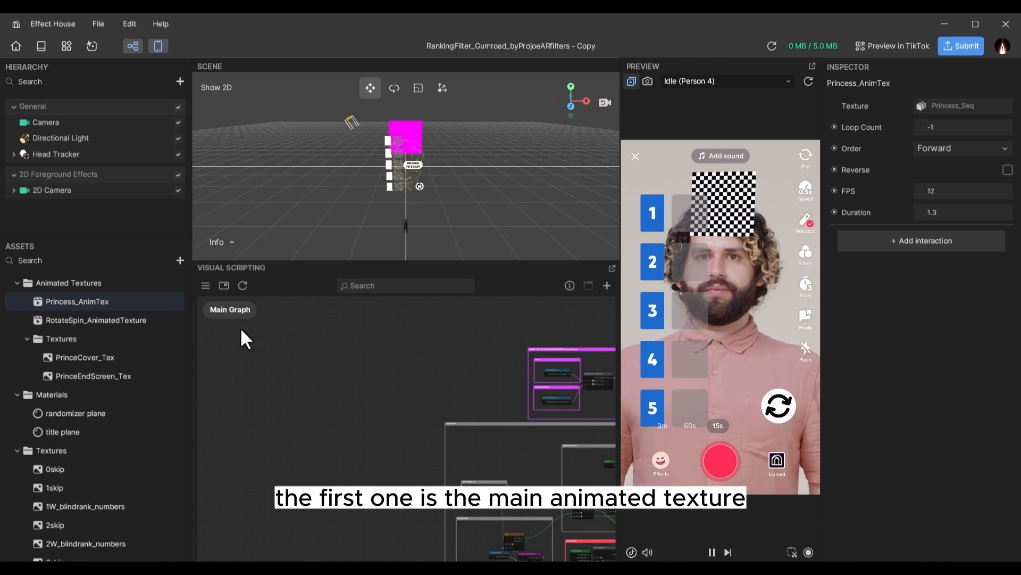
Step: Duplicate the Princess_AnimTex animated texture five times for the ranking tiers
right_click(101, 302)
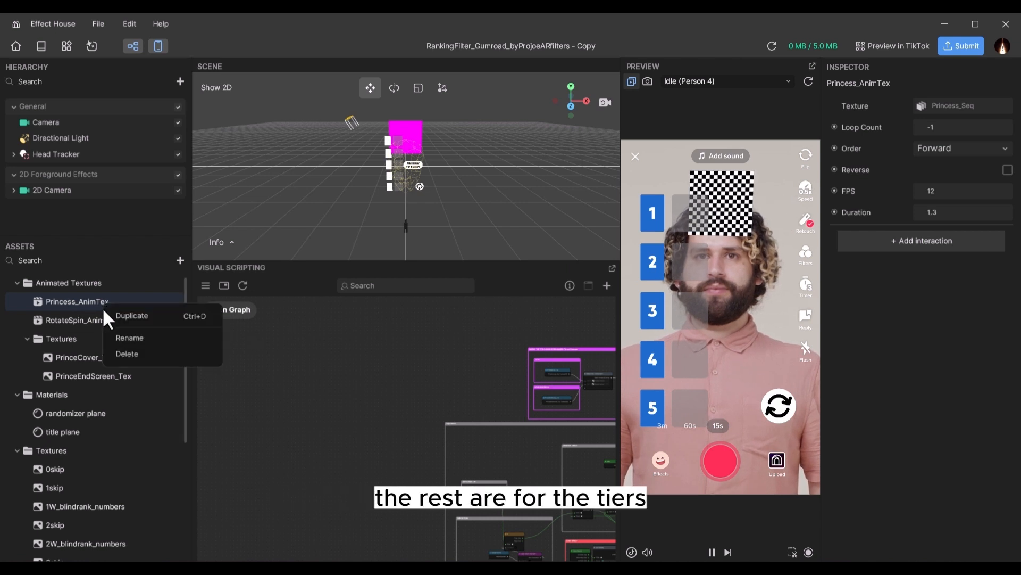
left_click(117, 311)
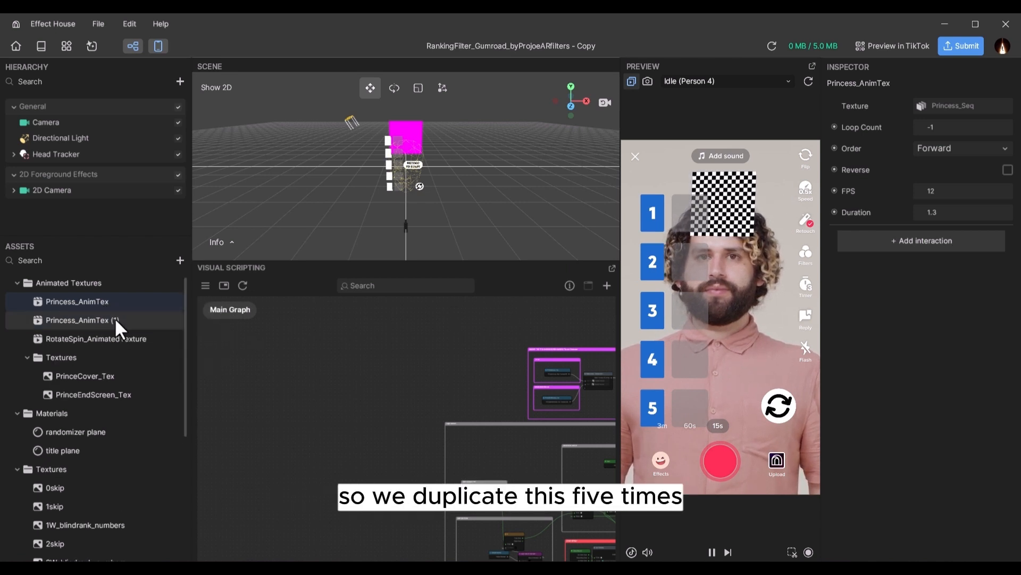
key("ctrl+d")
key("ctrl+d")
key("ctrl+d")
key("ctrl+d")
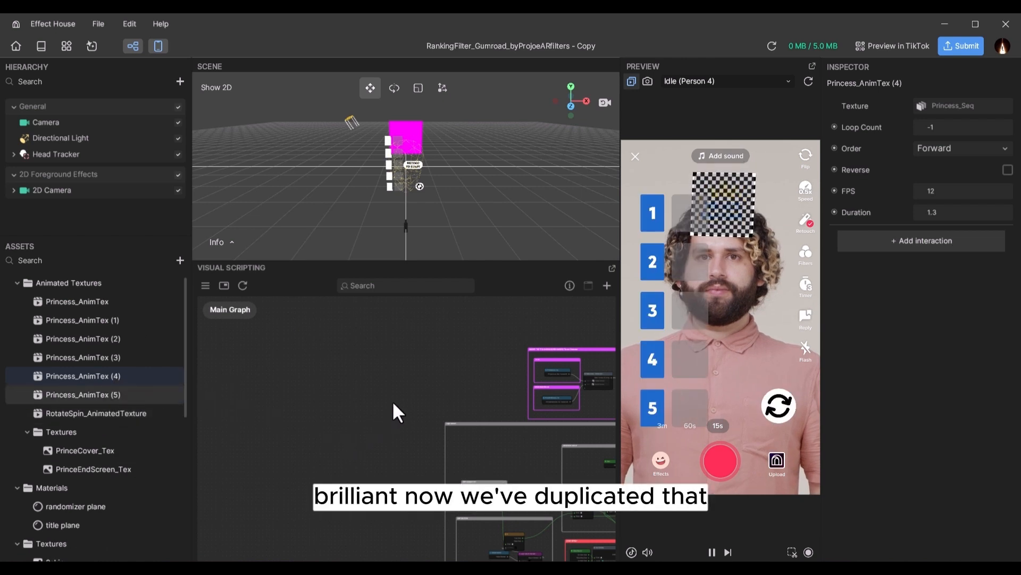
Step: Delete the six red Prince_AnimatedTex nodes from the Texture Sequences group in the visual scripting graph
scroll(396, 395, "down", 3)
right_click(239, 404)
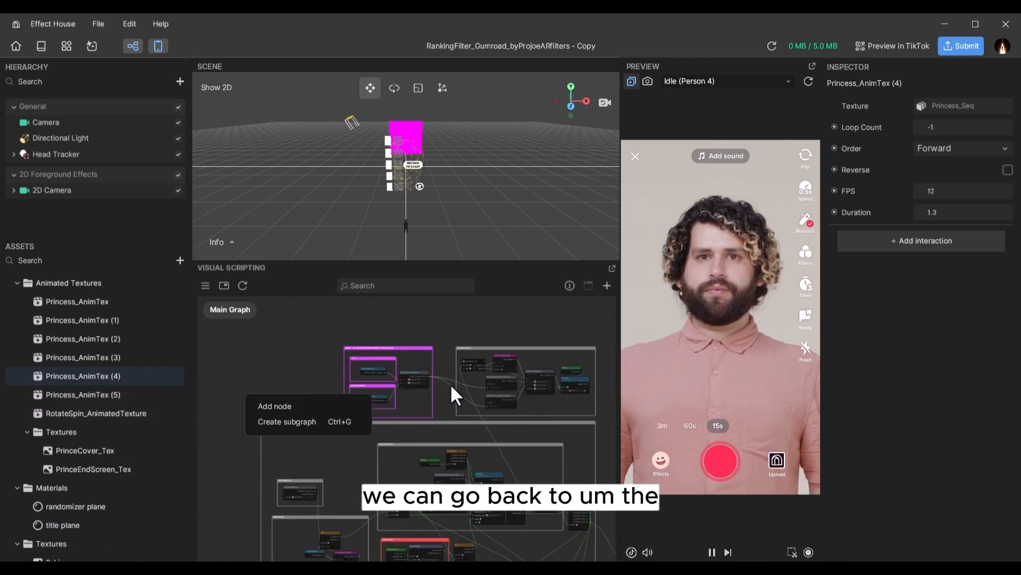
scroll(339, 316, "up", 3)
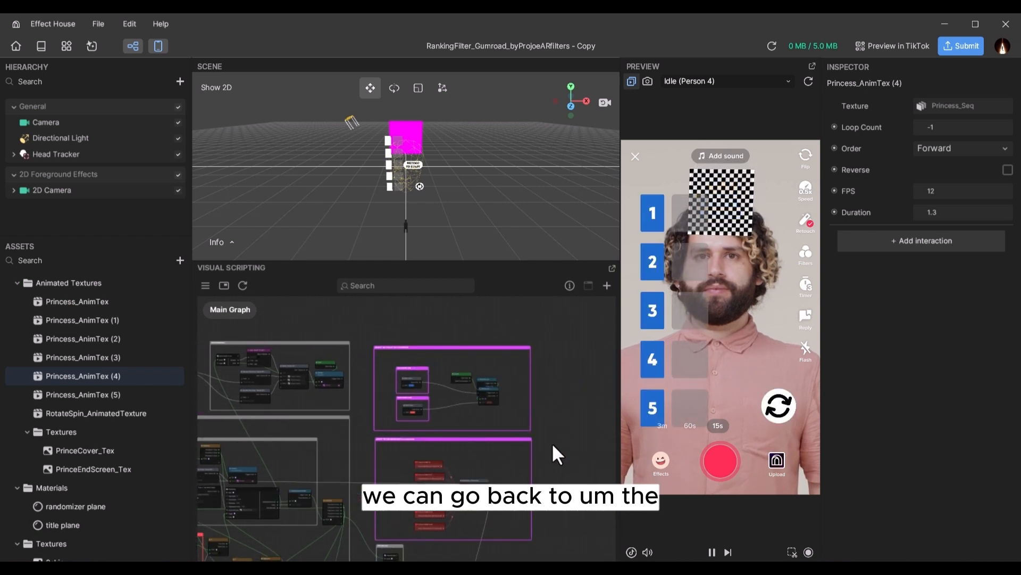
middle_click_drag(551, 442, 547, 380)
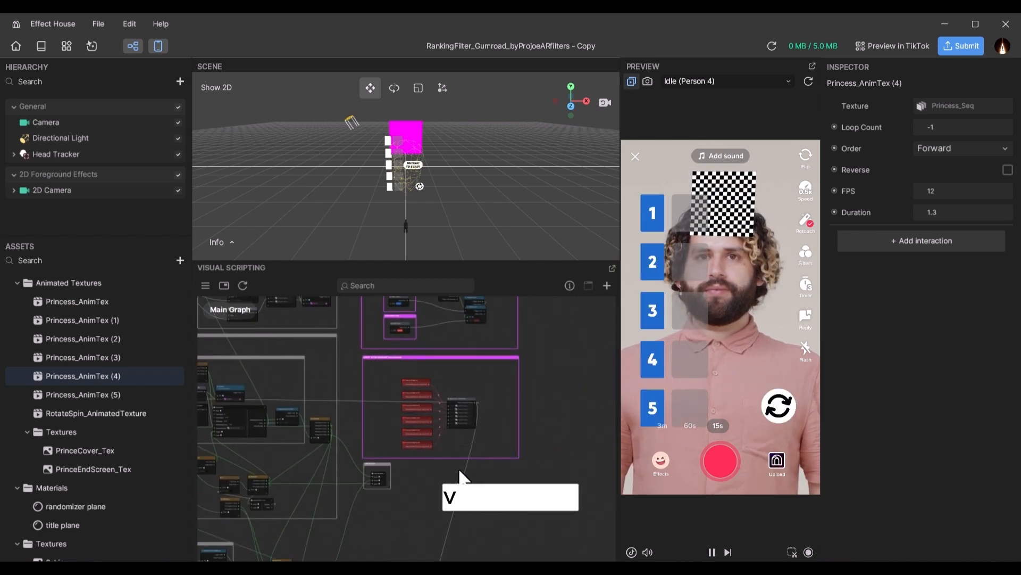
scroll(459, 470, "up", 4)
middle_click_drag(441, 383, 516, 526)
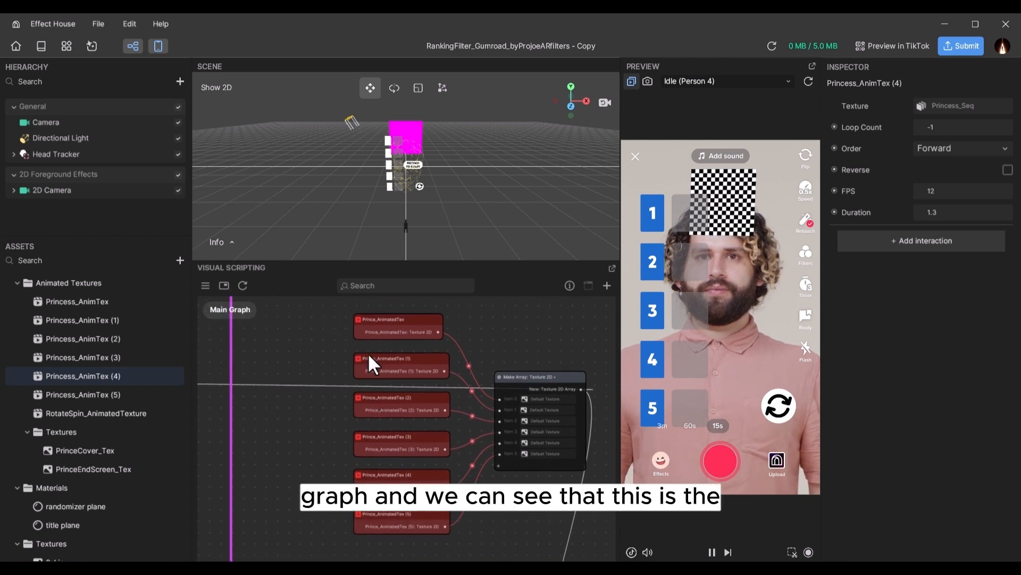
middle_click_drag(325, 378, 363, 502)
scroll(308, 392, "up", 2)
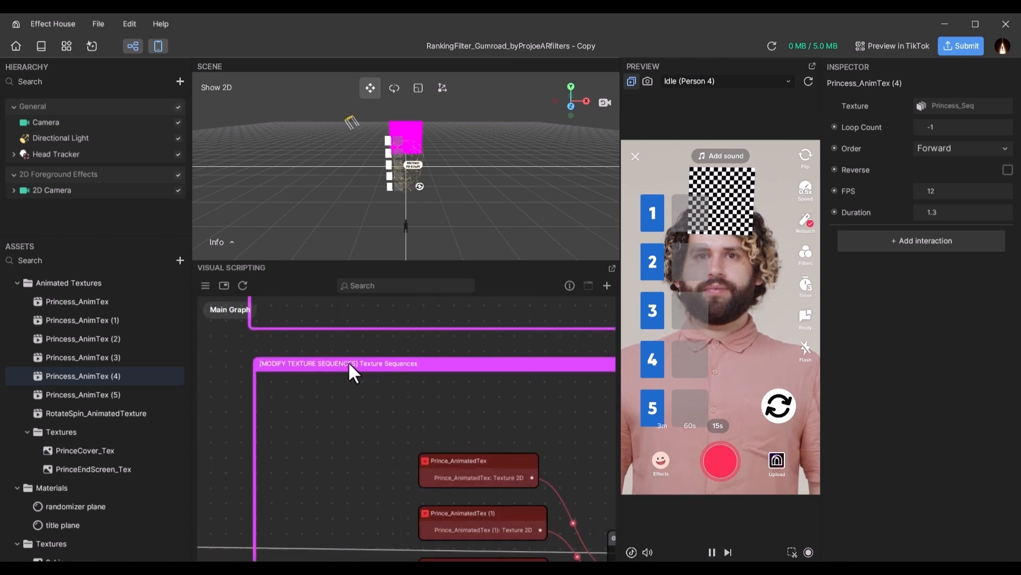
middle_click_drag(375, 456, 308, 343)
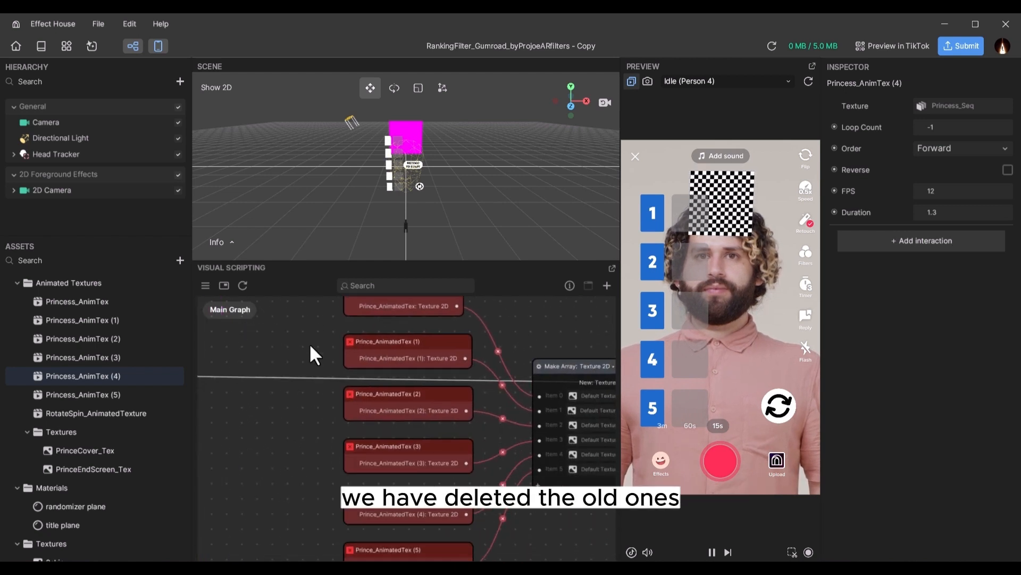
scroll(310, 345, "down", 1)
middle_click_drag(315, 414, 318, 439)
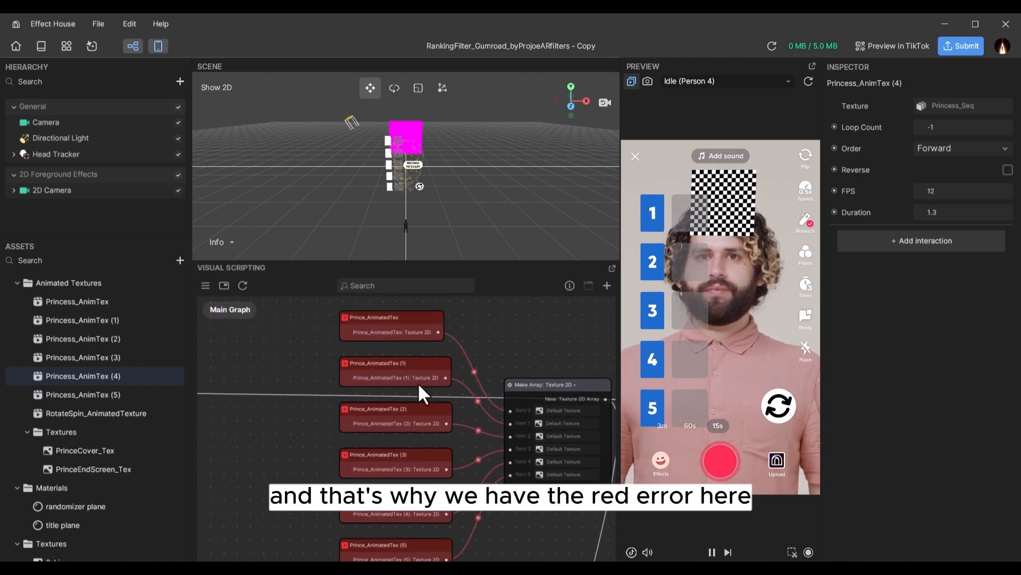
left_click_drag(324, 314, 452, 559)
key("Delete")
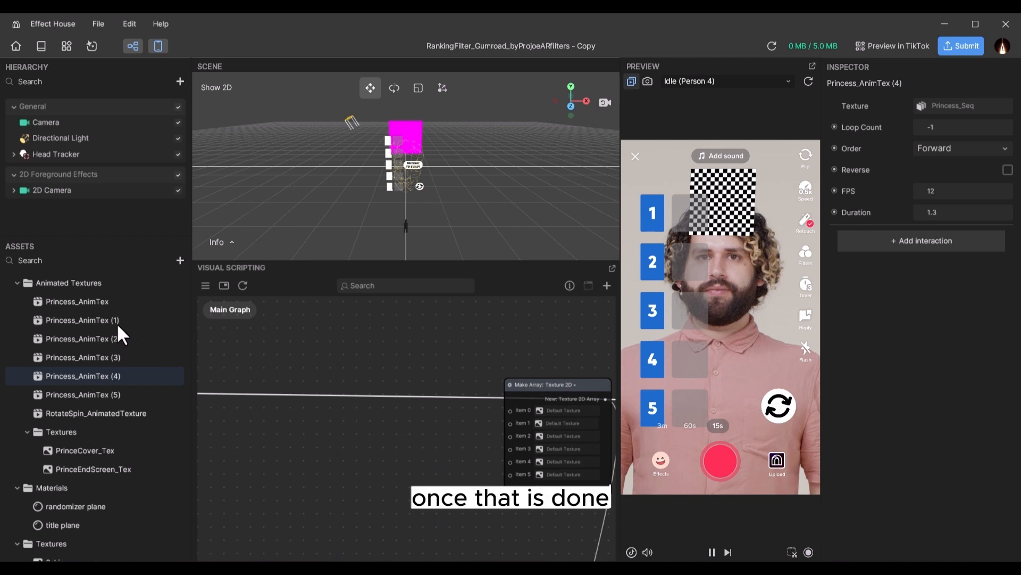
Step: Add all six Princess_AnimTex assets to the graph as nodes and place them beside the Make Array node, where the deleted nodes were
left_click(91, 300)
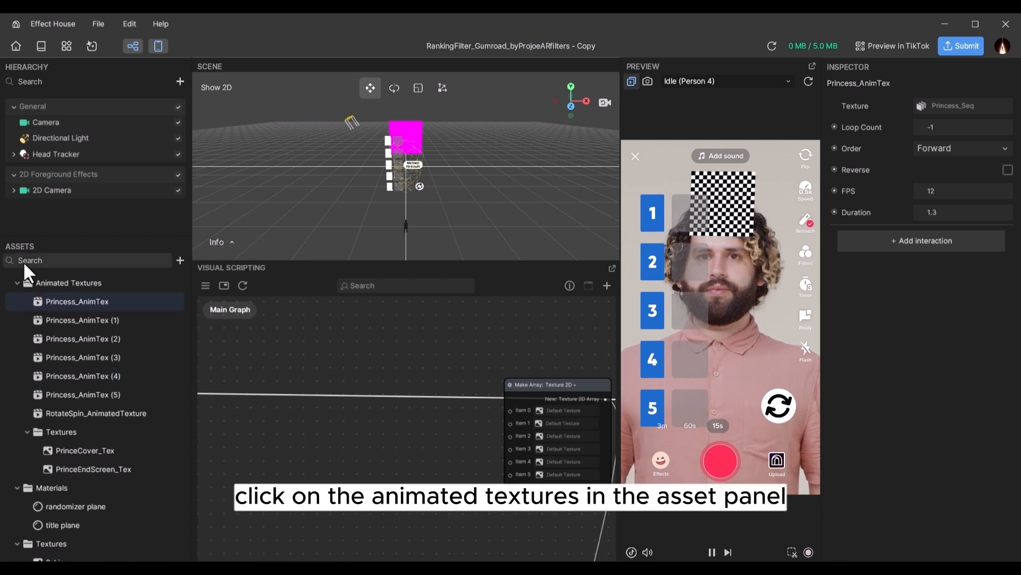
left_click(115, 338, "shift")
left_click(114, 357, "shift")
left_click(116, 392, "shift")
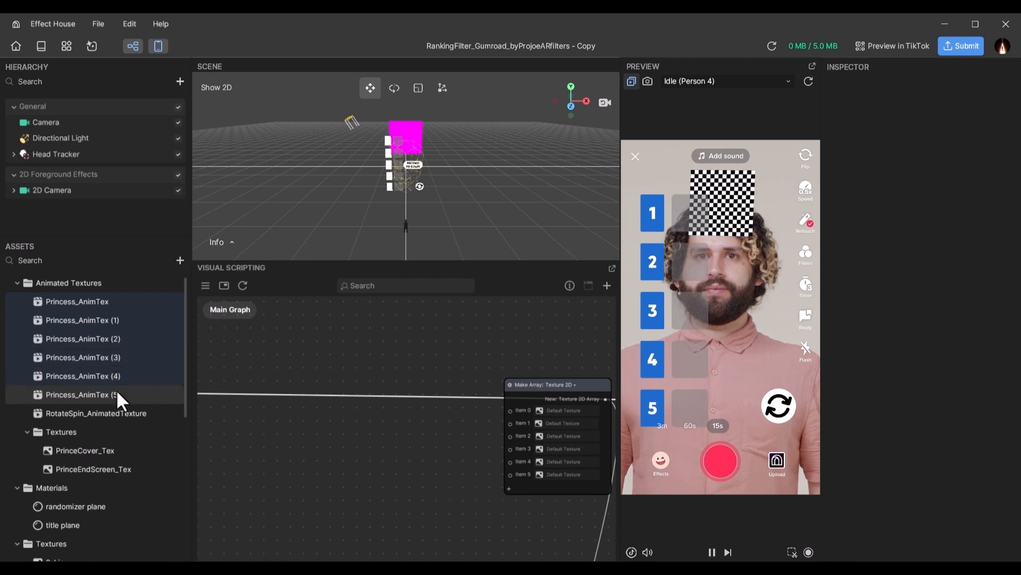
left_click_drag(100, 301, 399, 412)
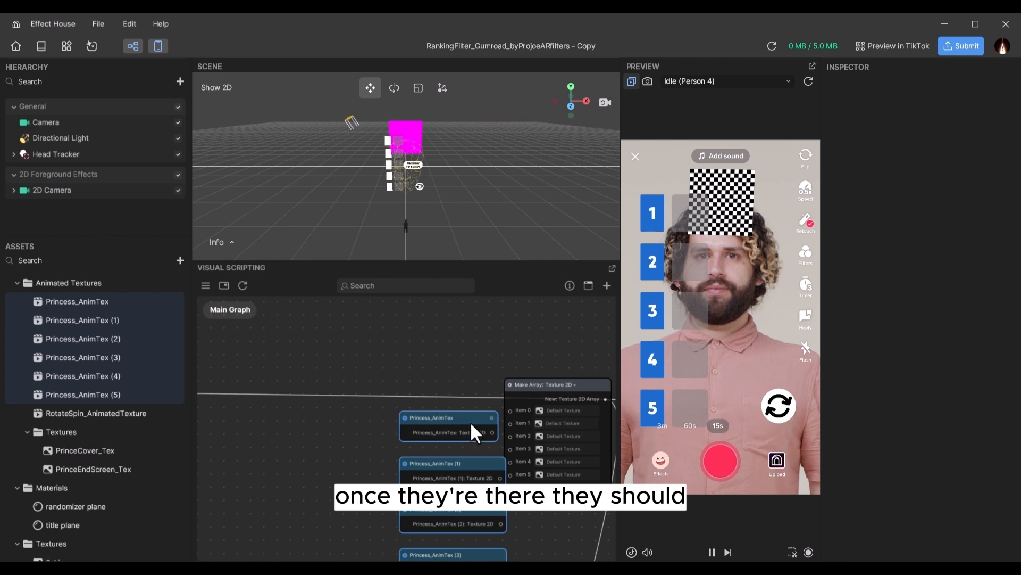
left_click_drag(470, 420, 418, 321)
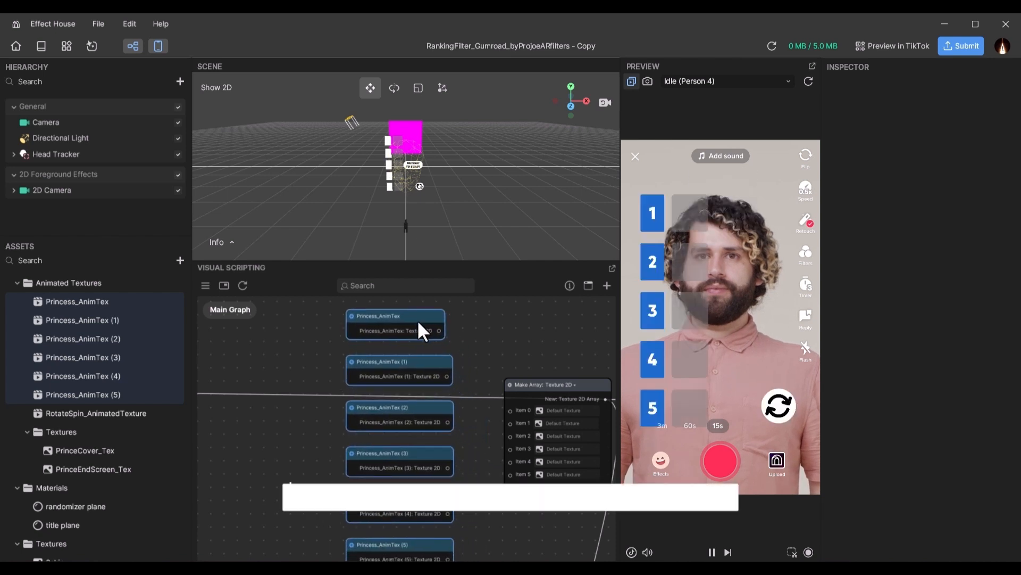
Step: Connect the six Princess_AnimTex nodes in order to Item 0 through Item 5 of the Make Array node, and restart the preview
left_click(470, 357)
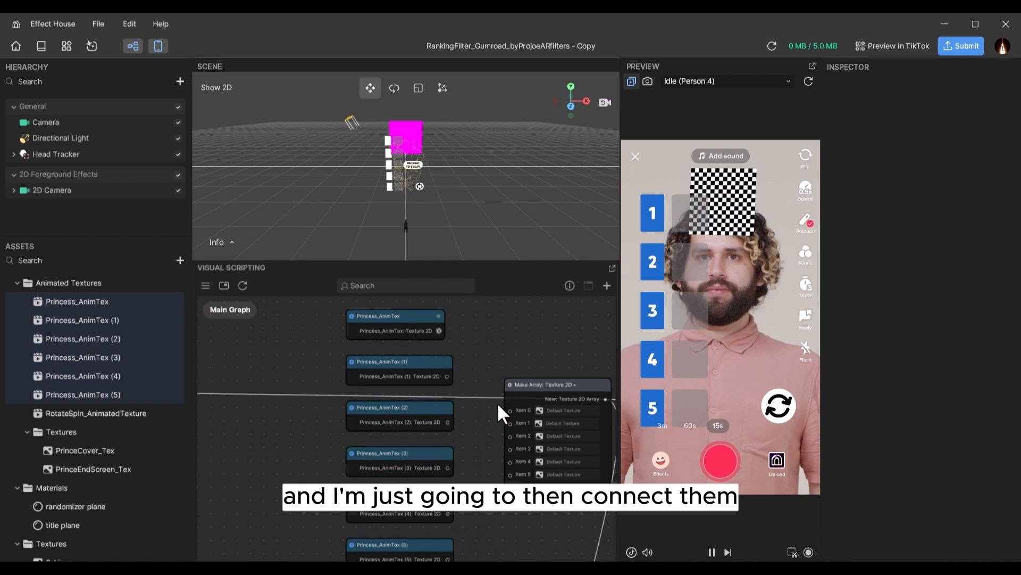
left_click_drag(497, 405, 509, 411)
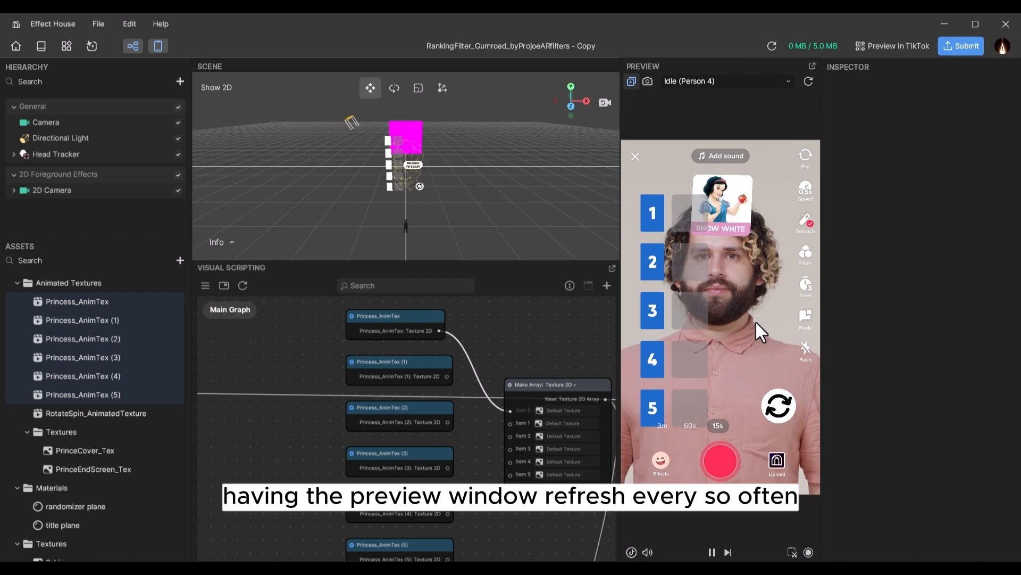
left_click(711, 552)
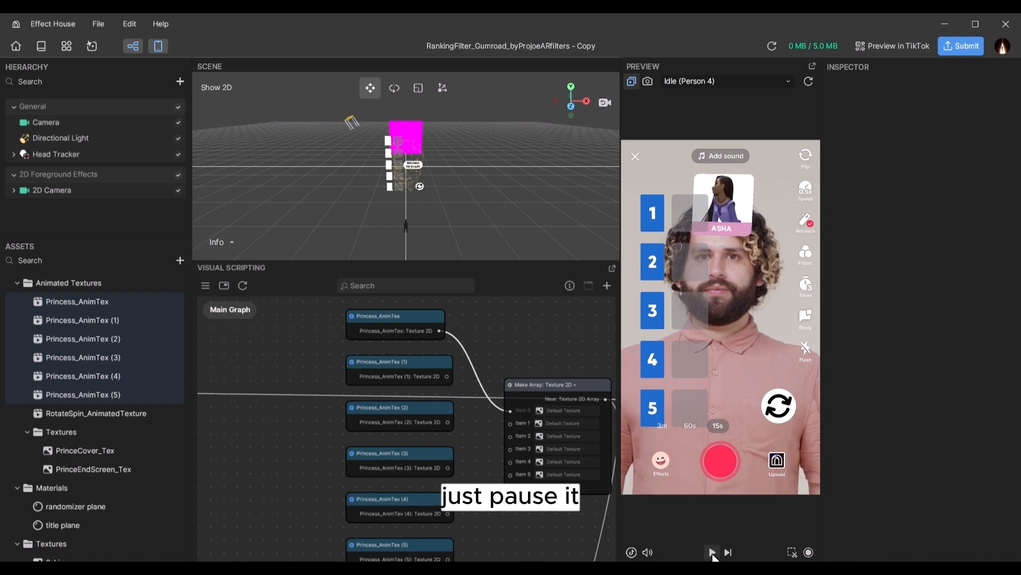
left_click_drag(447, 376, 511, 426)
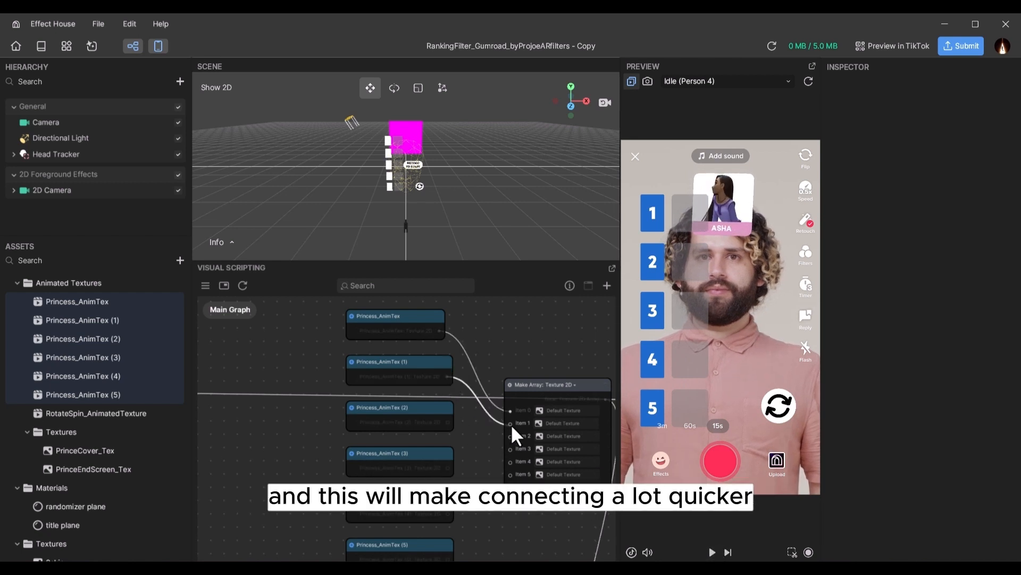
left_click_drag(447, 423, 510, 436)
left_click_drag(448, 468, 510, 449)
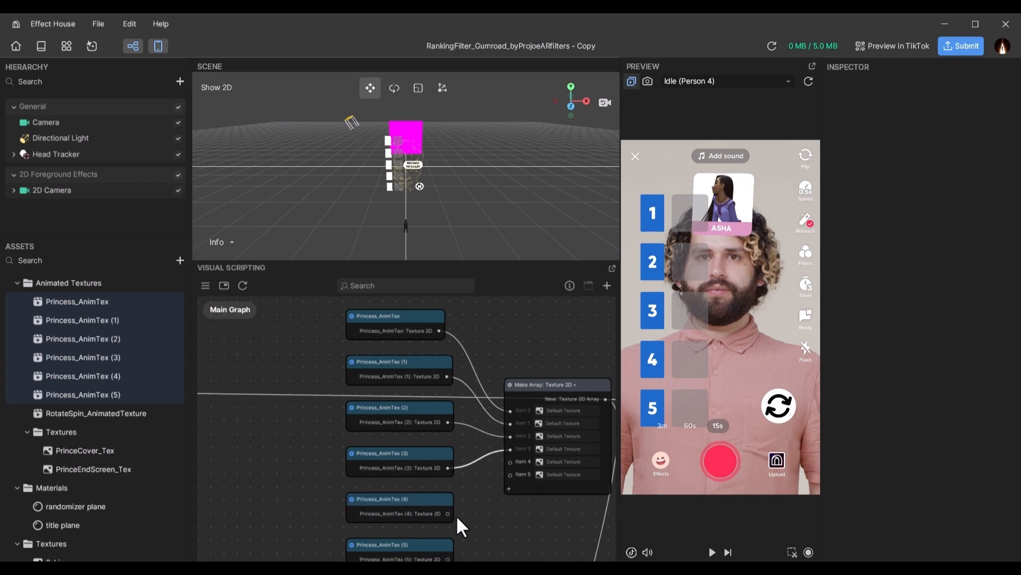
left_click_drag(448, 513, 510, 461)
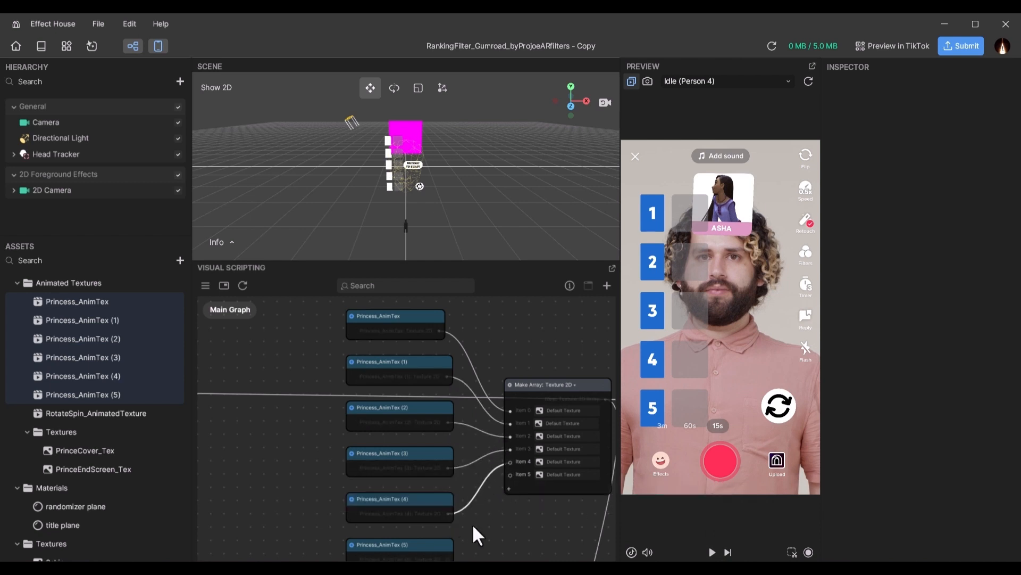
left_click_drag(448, 559, 510, 475)
scroll(511, 505, "down", 1)
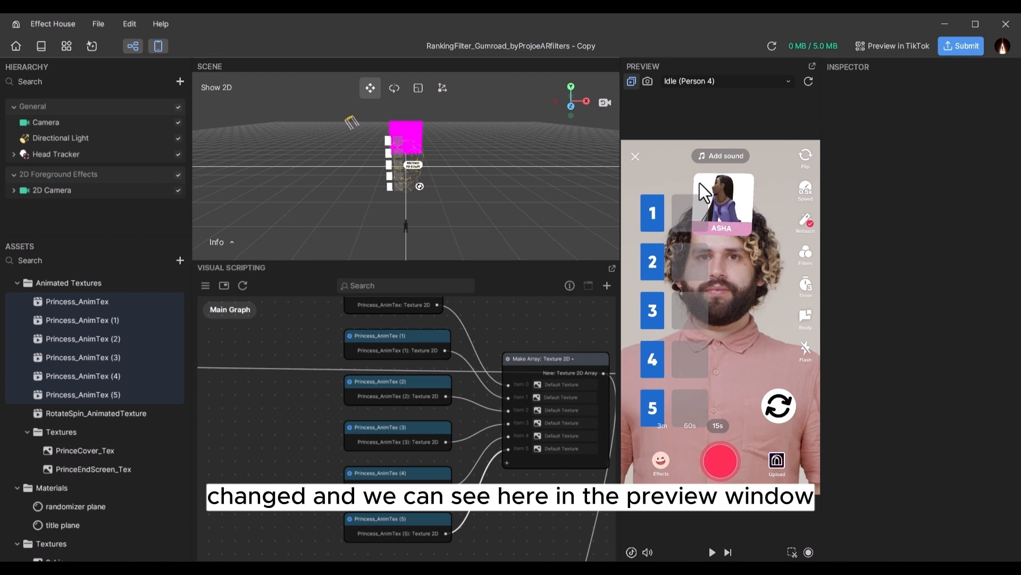
left_click(712, 552)
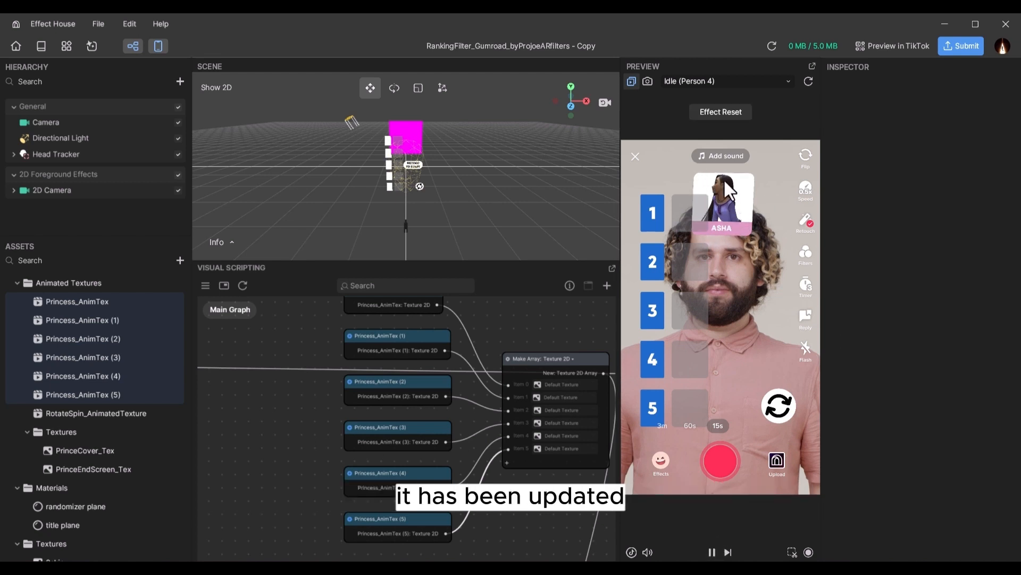
left_click(807, 80)
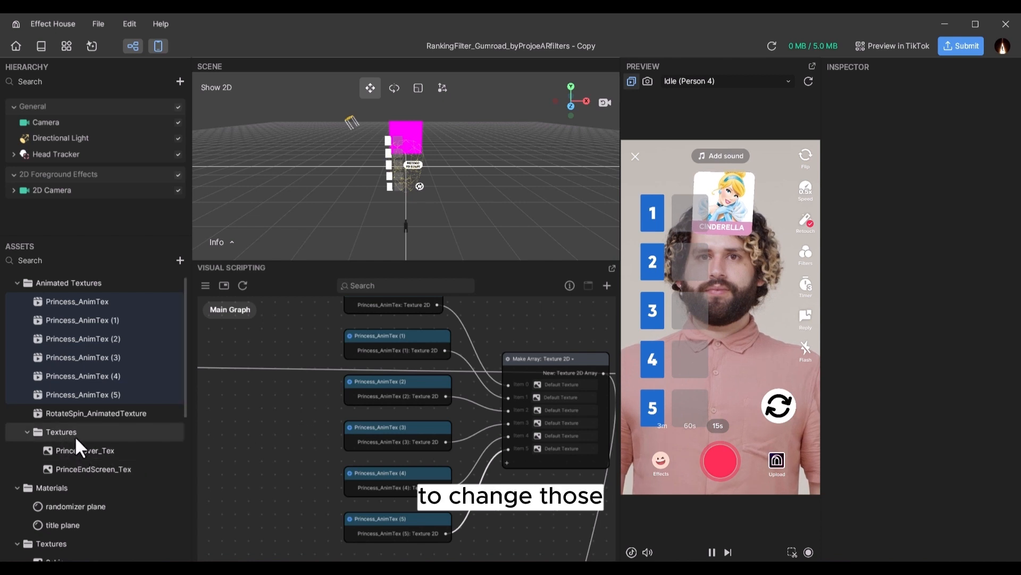
Step: Review the PrinceCover_Tex and PrinceEndScreen_Tex textures and delete both from the project assets
left_click(87, 450)
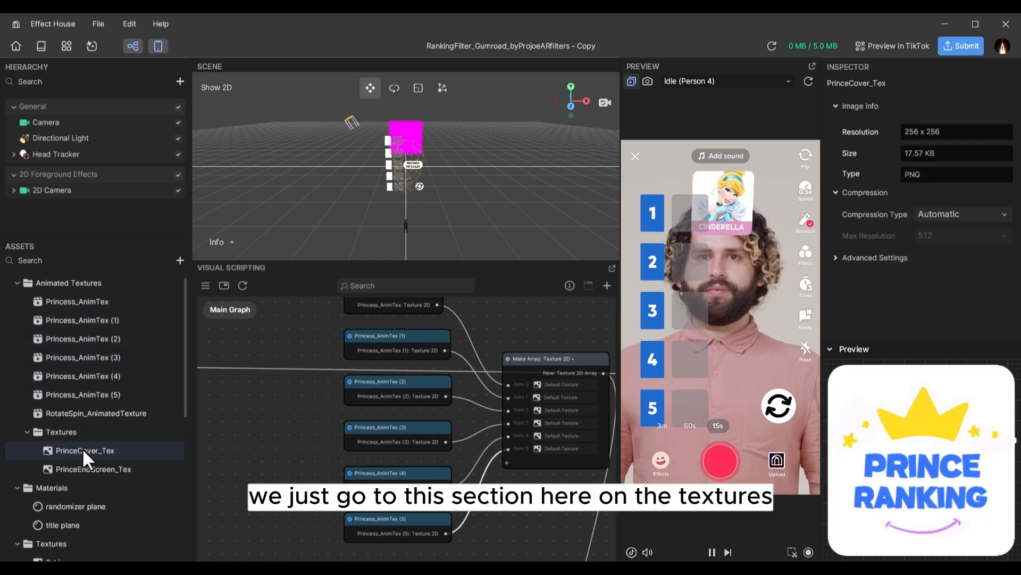
left_click(82, 448)
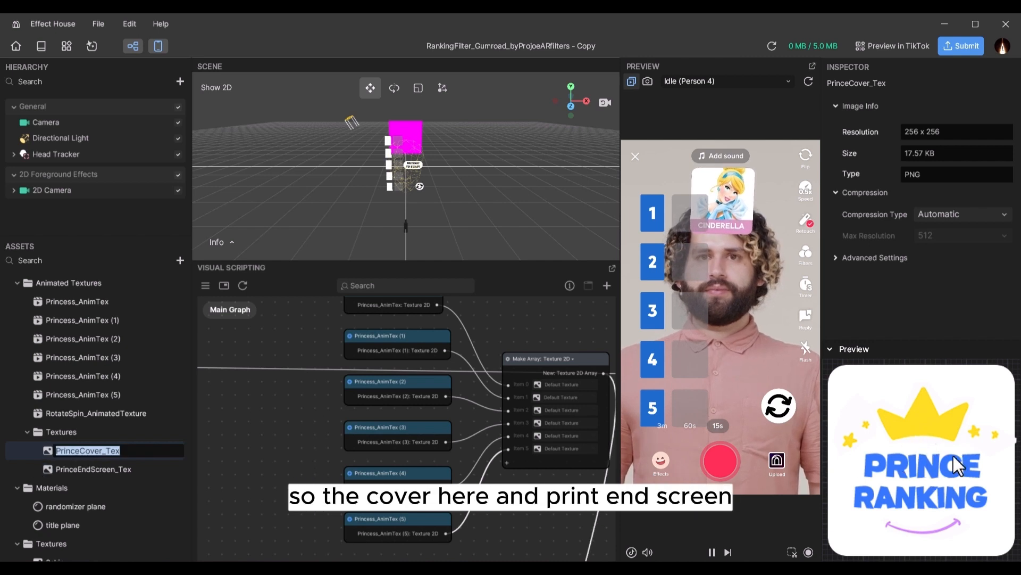
left_click(103, 467)
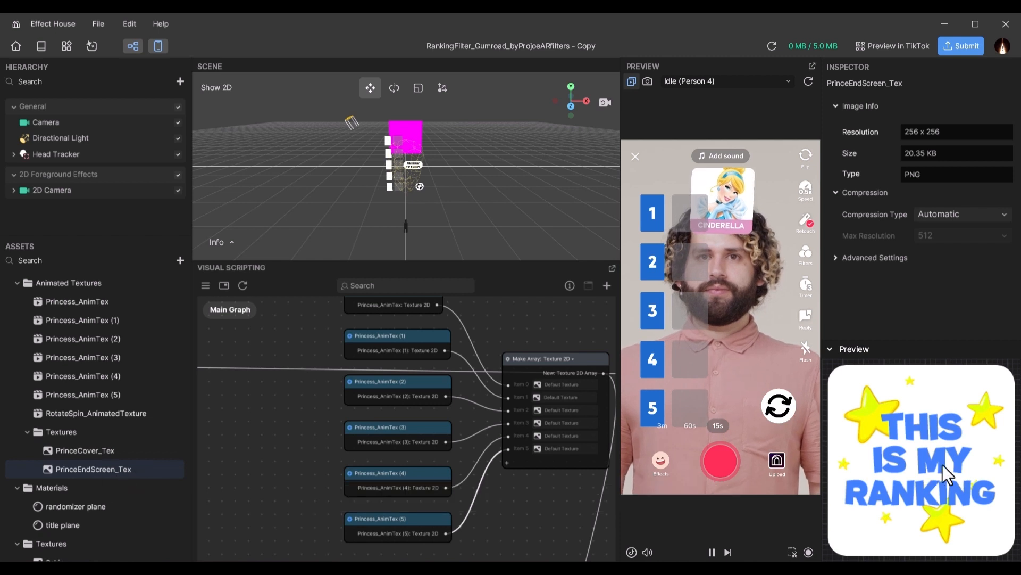
left_click(123, 450, "ctrl")
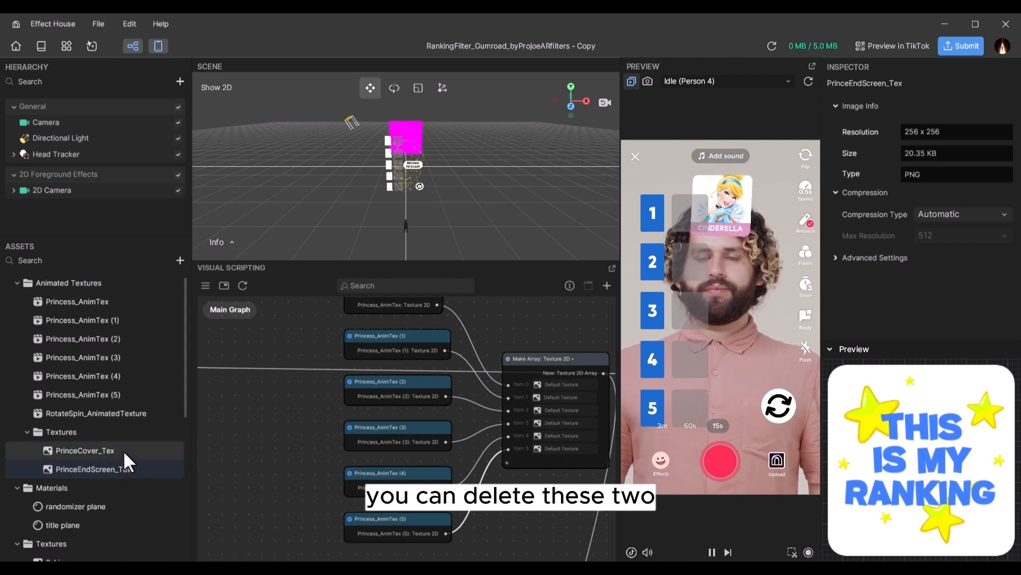
right_click(123, 449)
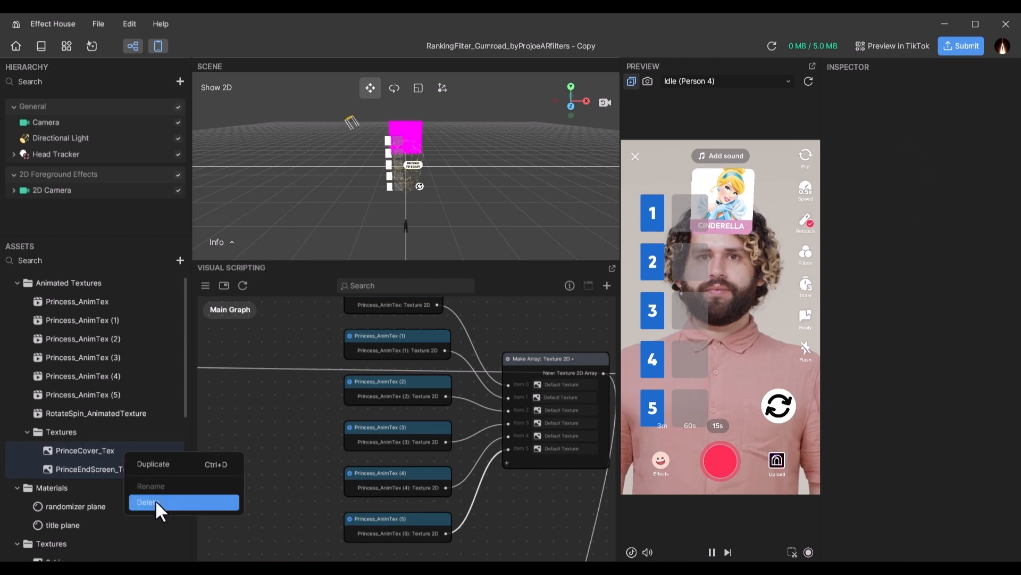
left_click(155, 499)
left_click(560, 327)
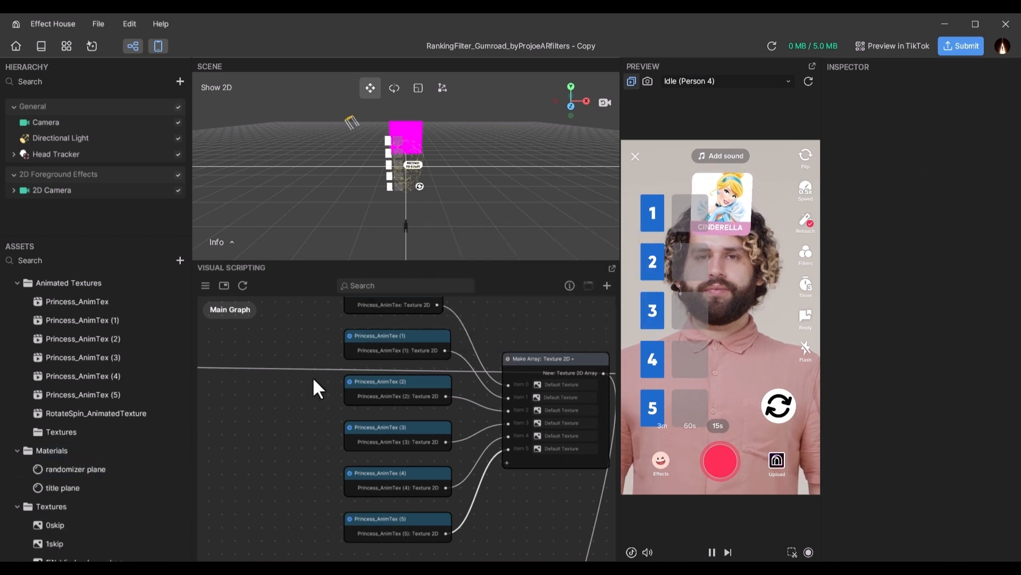
Step: Import the "rounded cover princess 2" and "rounded endscreen princess 2" images from the computer and inspect each of them
left_click(180, 262)
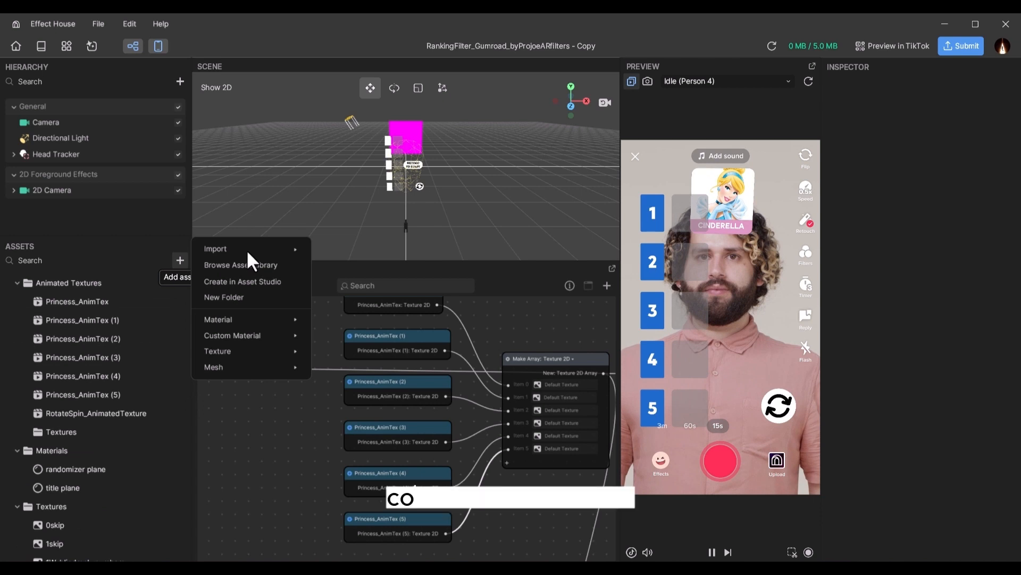
mouse_move(247, 250)
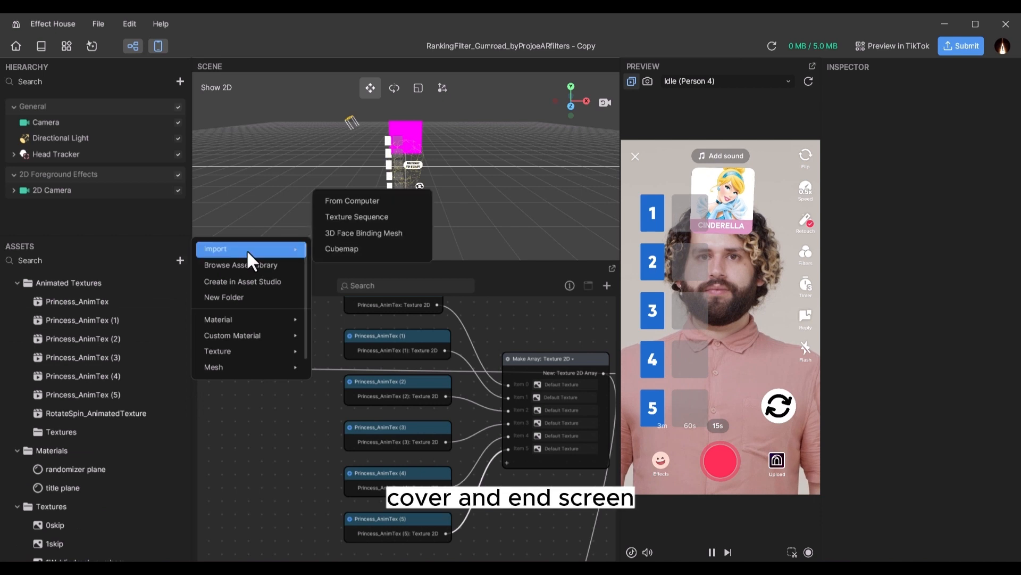
left_click(372, 201)
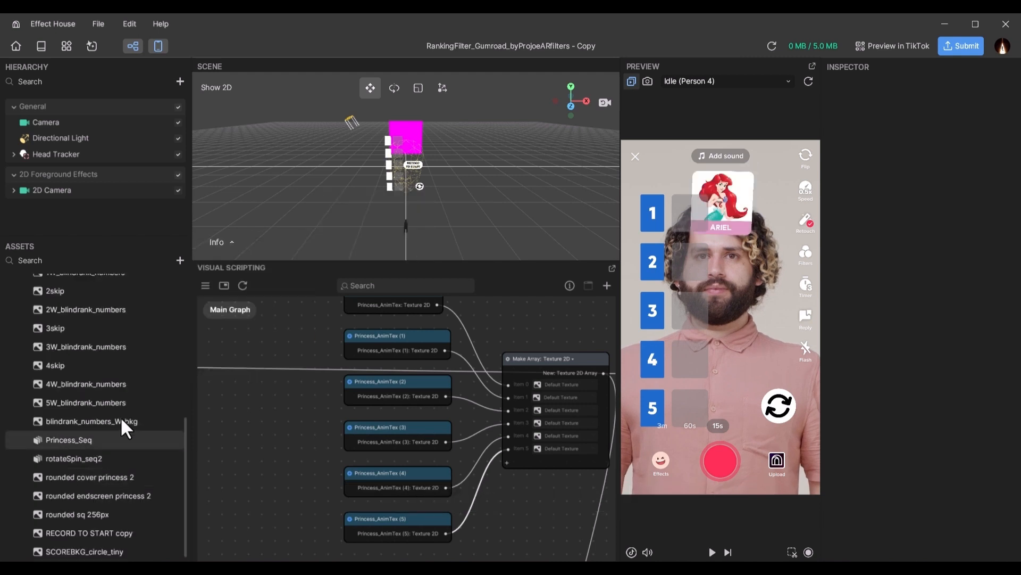
scroll(108, 394, "up", 3)
scroll(108, 389, "down", 3)
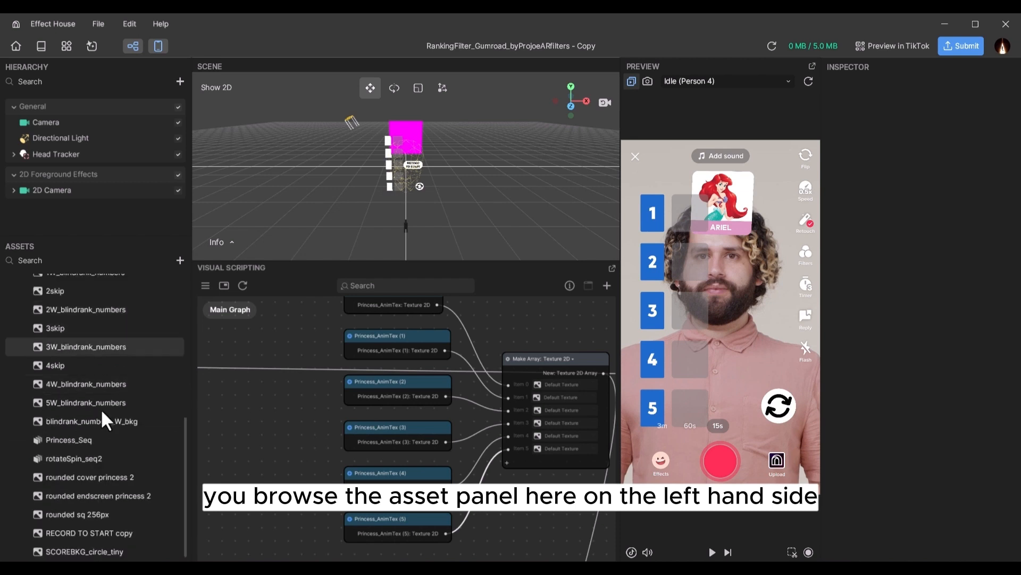
left_click(107, 474)
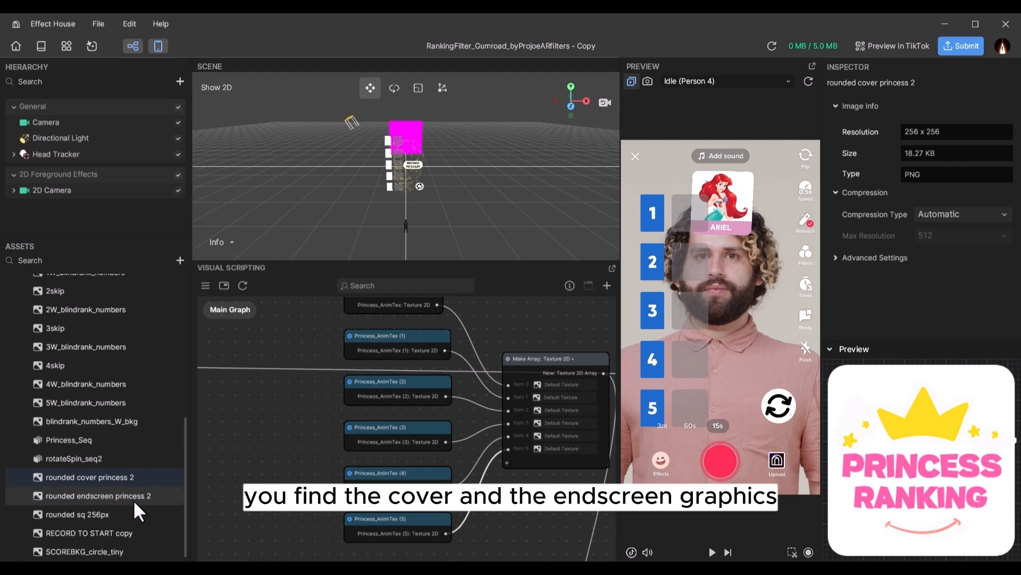
left_click(140, 509)
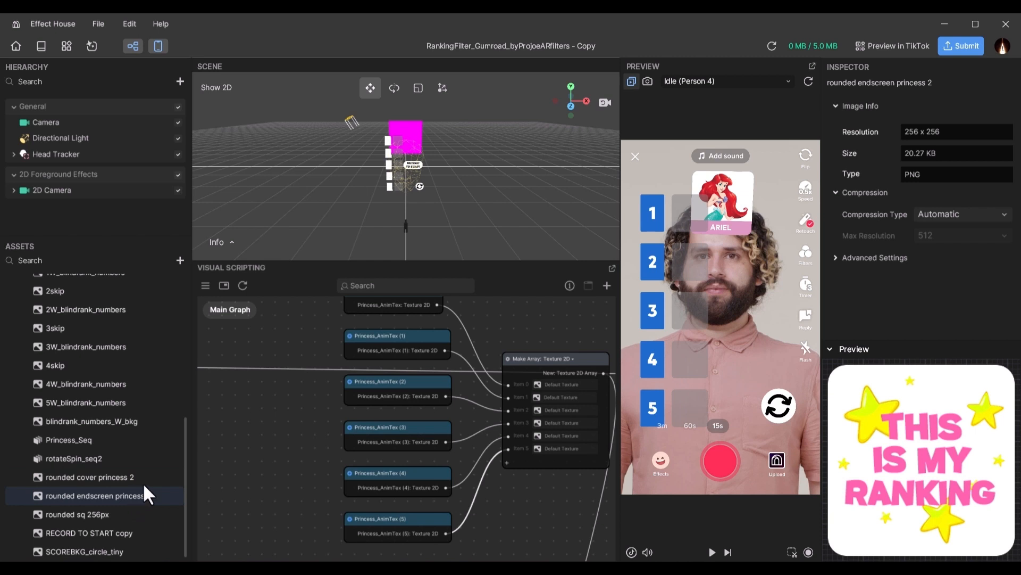
Step: Delete the red PrinceCover_Tex and PrinceEndScreen_Tex nodes from the Title and Endscreen group in the visual scripting graph
scroll(295, 446, "down", 1)
scroll(296, 450, "down", 3)
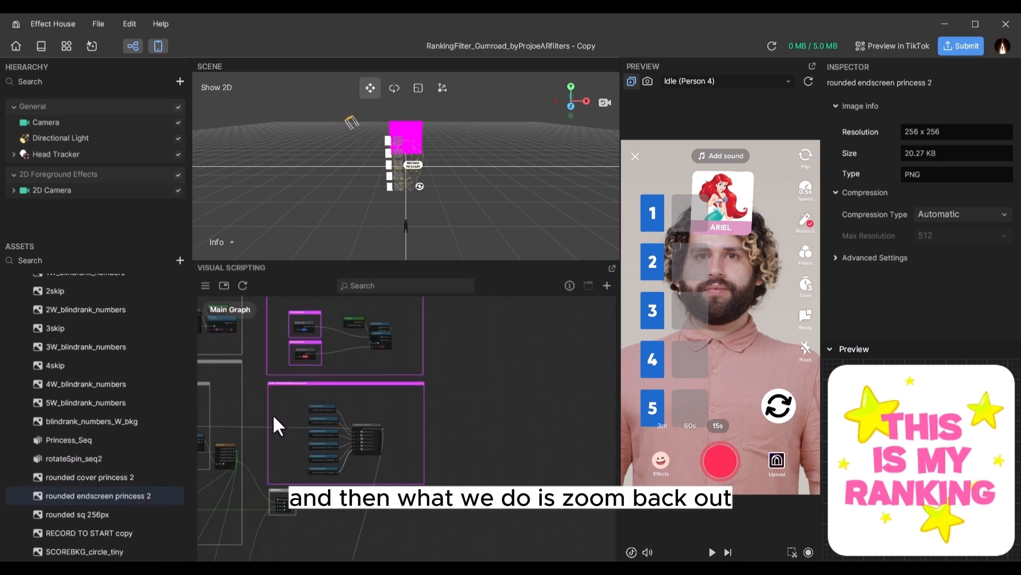
scroll(273, 414, "down", 2)
scroll(369, 417, "up", 2)
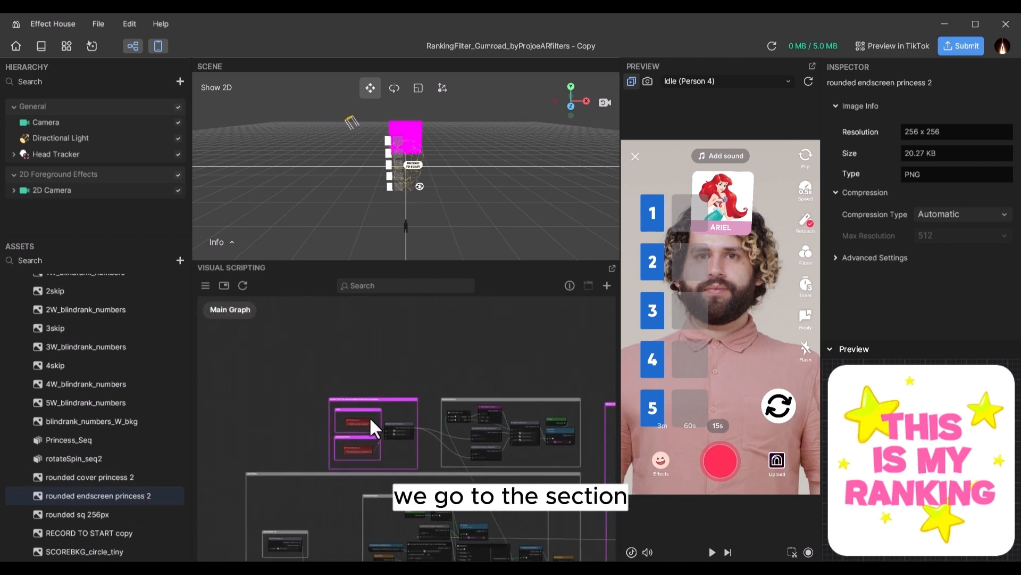
scroll(369, 416, "up", 5)
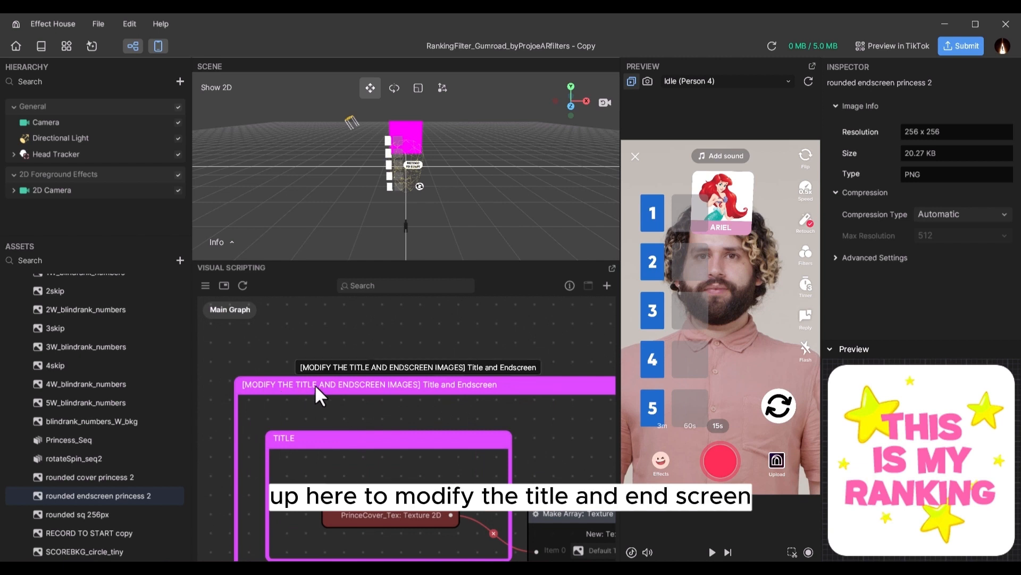
scroll(388, 415, "down", 4)
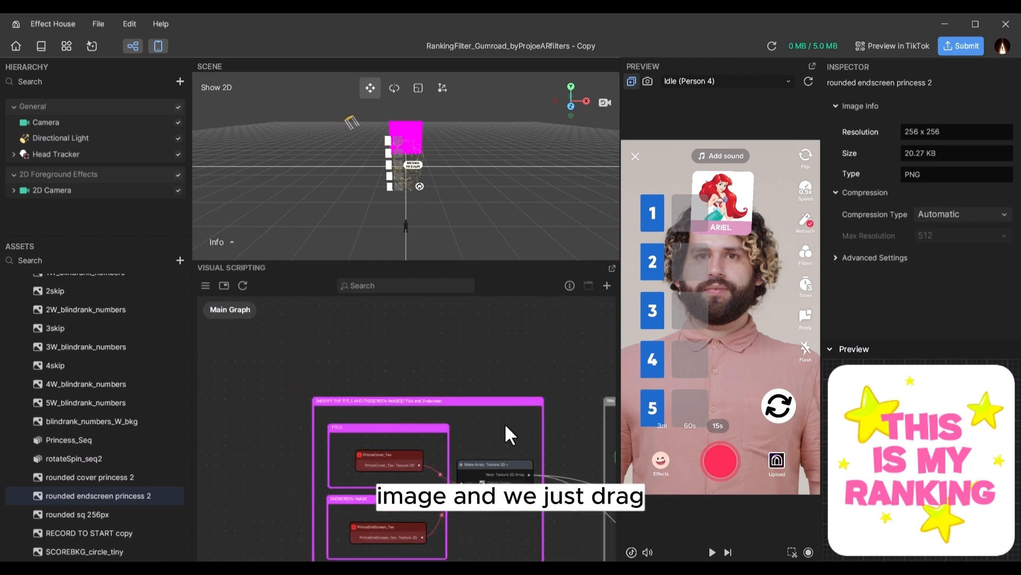
middle_click_drag(506, 412, 538, 349)
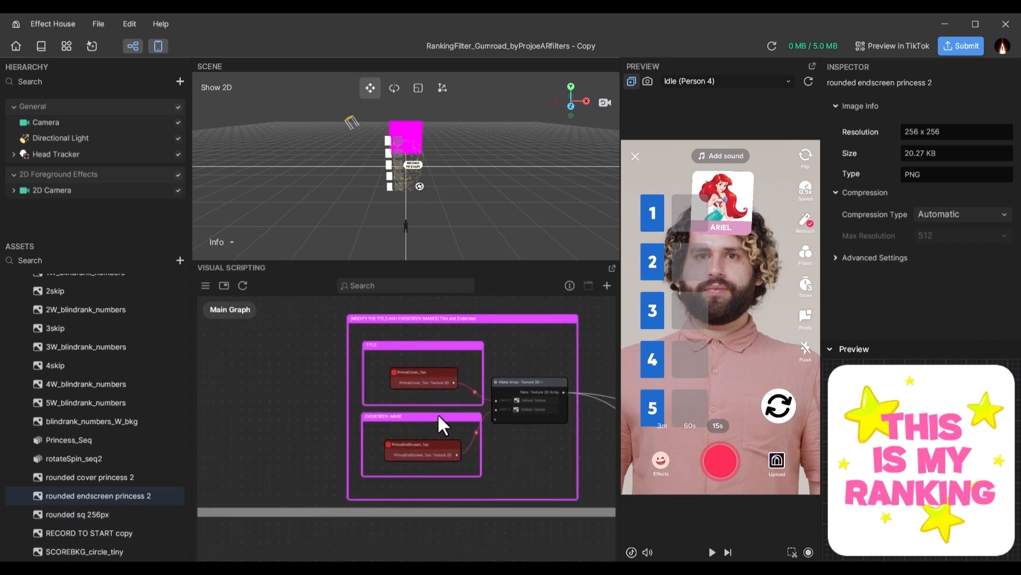
left_click(430, 369)
left_click(439, 444, "shift")
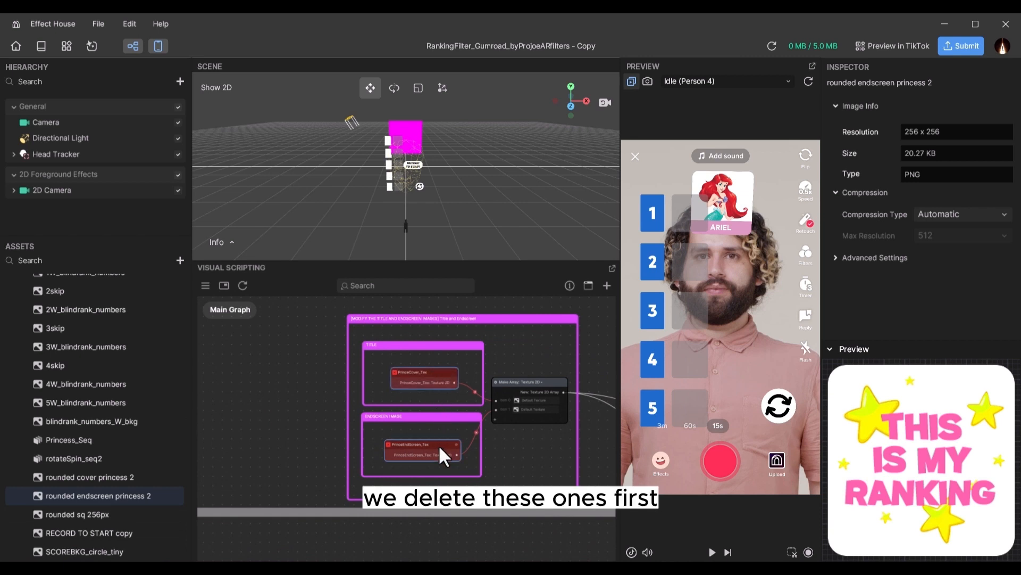
key("Delete")
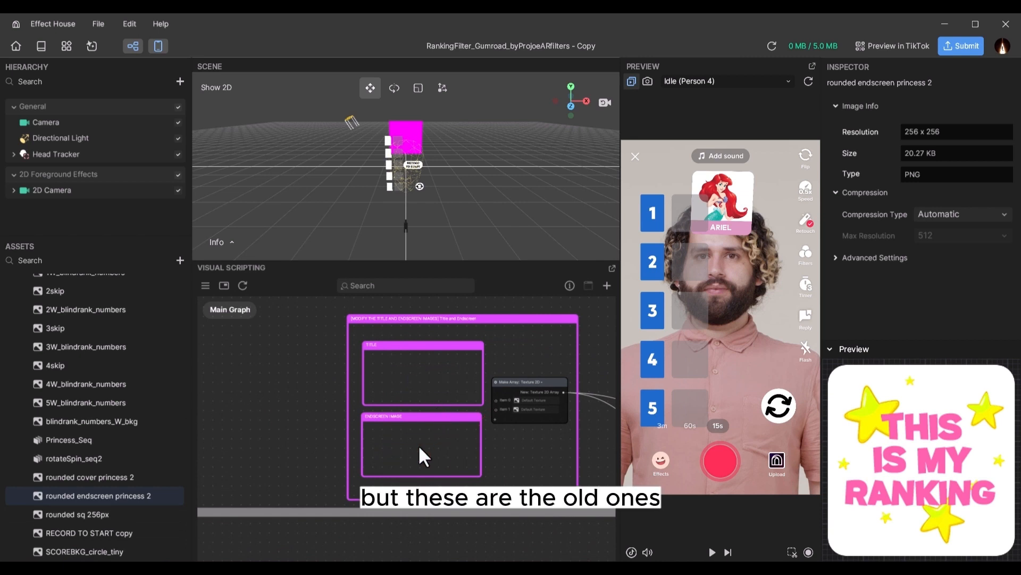
Step: Add both princess images to the graph as nodes, placing the cover in the TITLE box and the endscreen in the ENDSCREEN IMAGE box
left_click(121, 478, "shift")
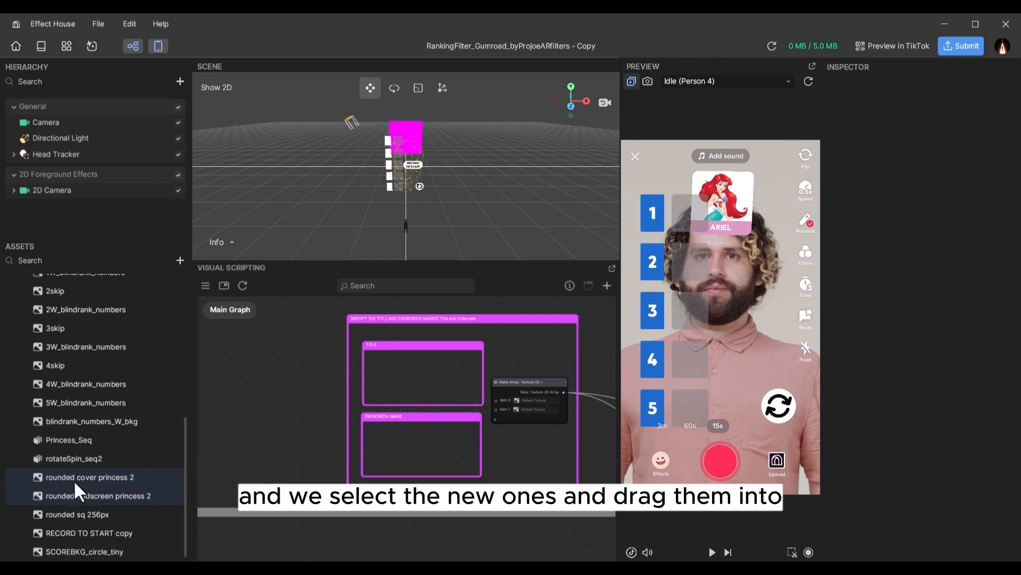
left_click_drag(74, 478, 373, 400)
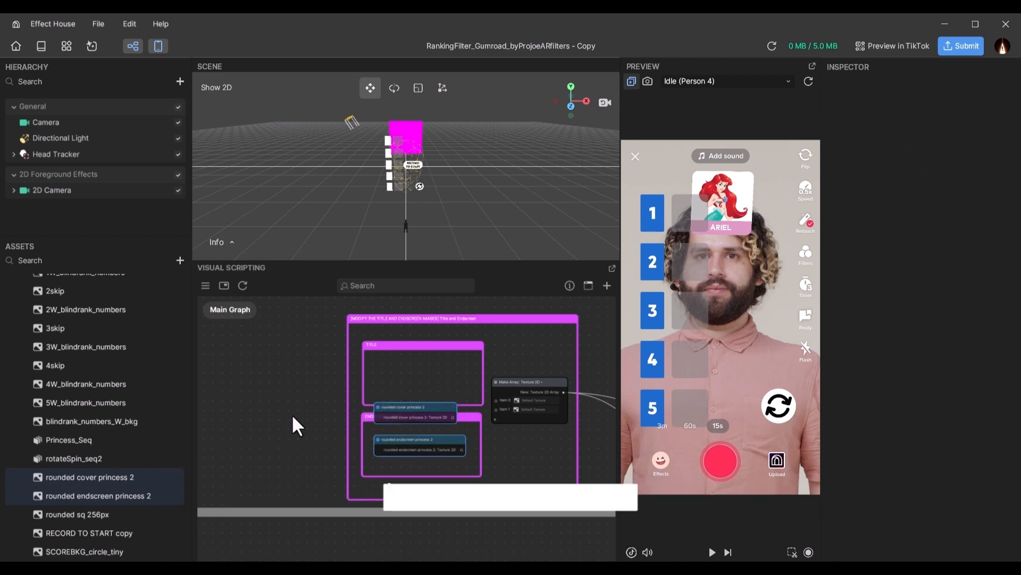
left_click_drag(443, 406, 448, 370)
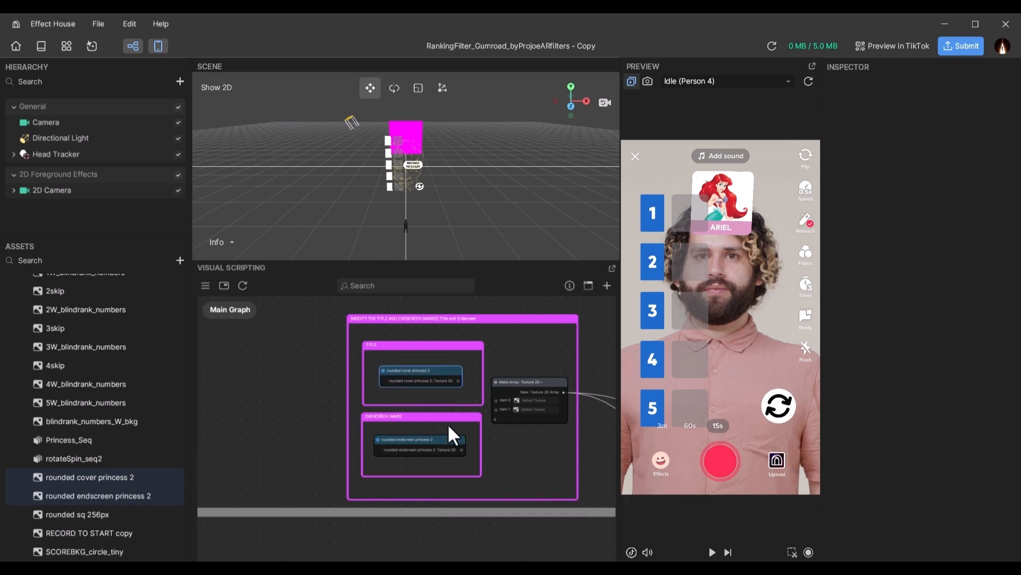
Step: Connect the "rounded cover princess 2" node to Item 0 and the "rounded endscreen princess 2" node to Item 1 of the Make Array node
scroll(446, 423, "up", 3)
scroll(437, 384, "up", 2)
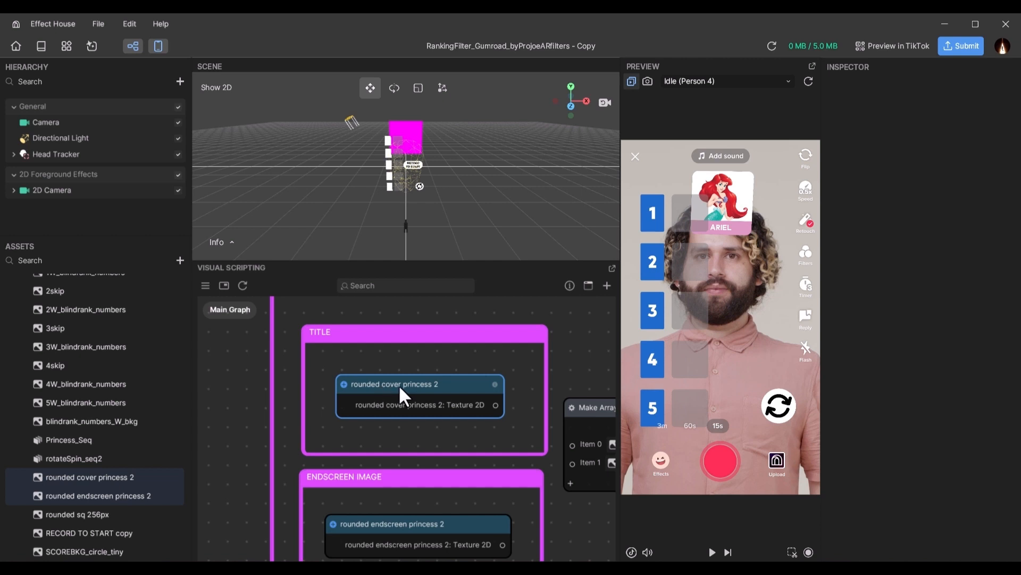
scroll(431, 394, "down", 2)
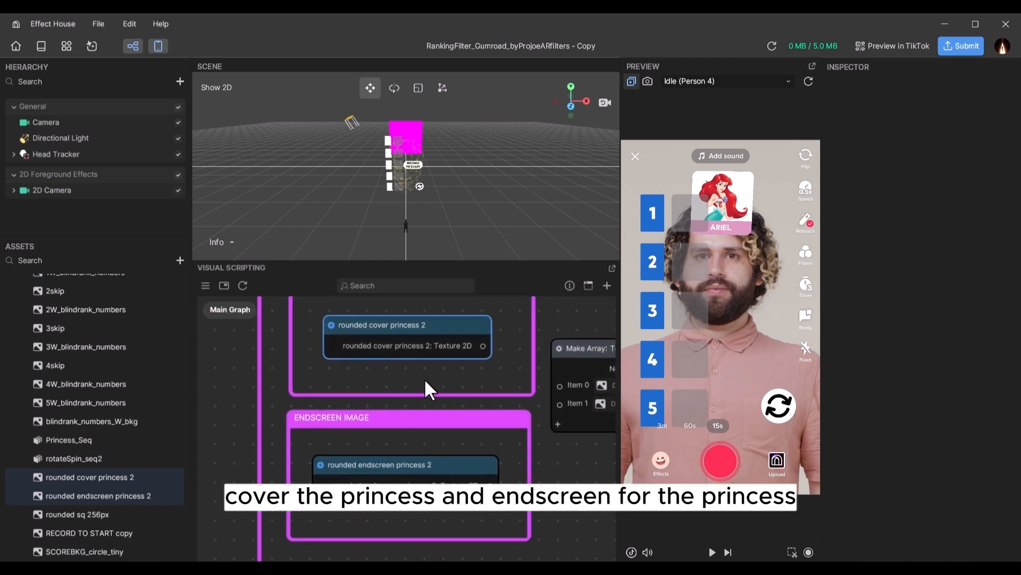
middle_click_drag(410, 383, 336, 413)
middle_click_drag(418, 337, 456, 378)
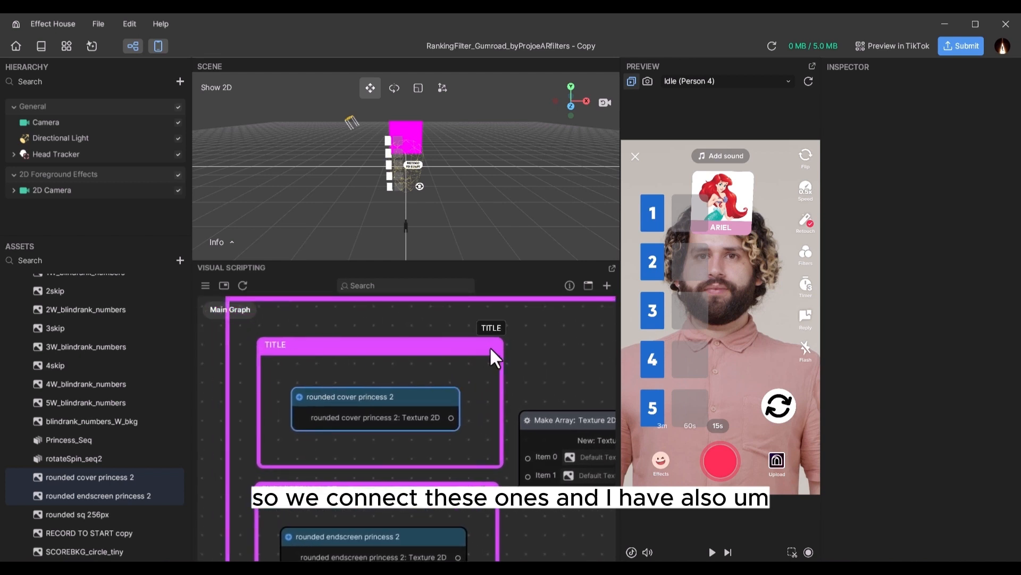
left_click(348, 347)
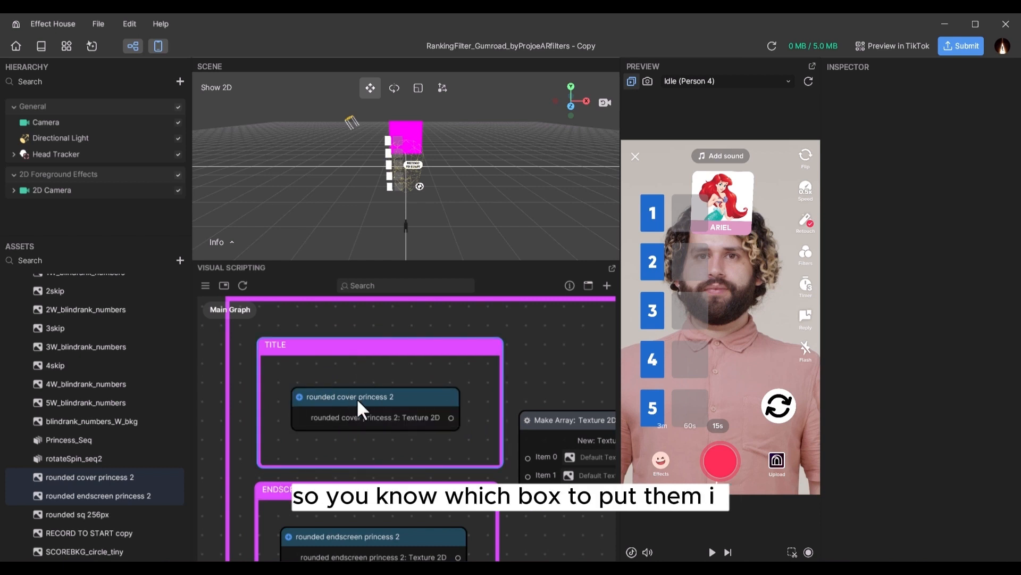
scroll(468, 513, "down", 2)
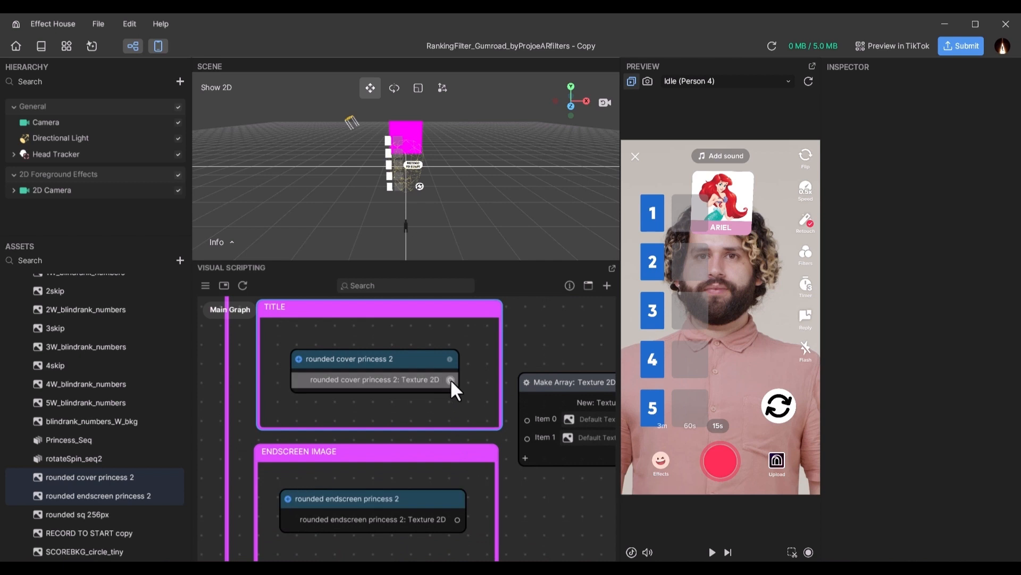
left_click_drag(450, 379, 527, 419)
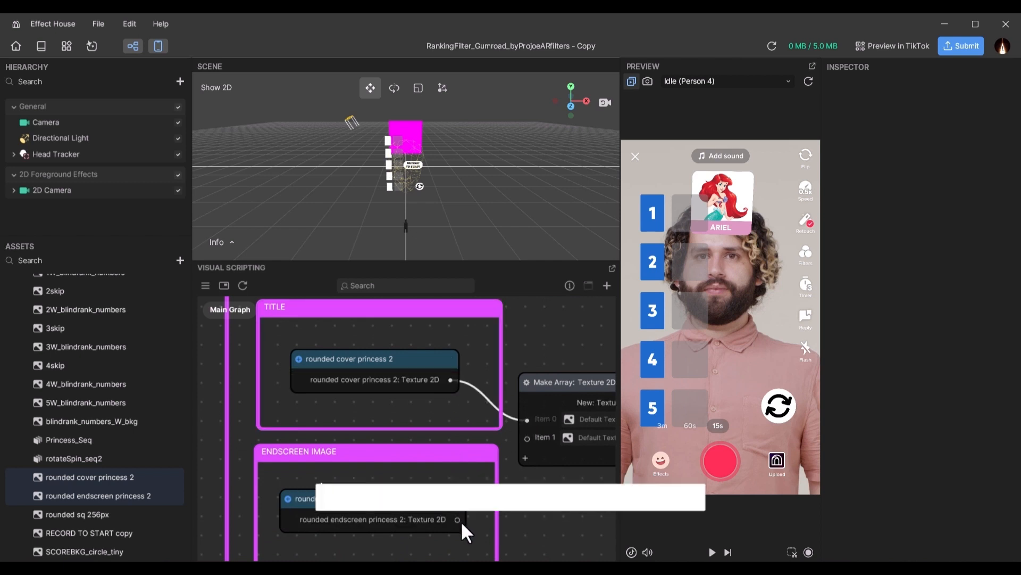
left_click_drag(457, 519, 527, 437)
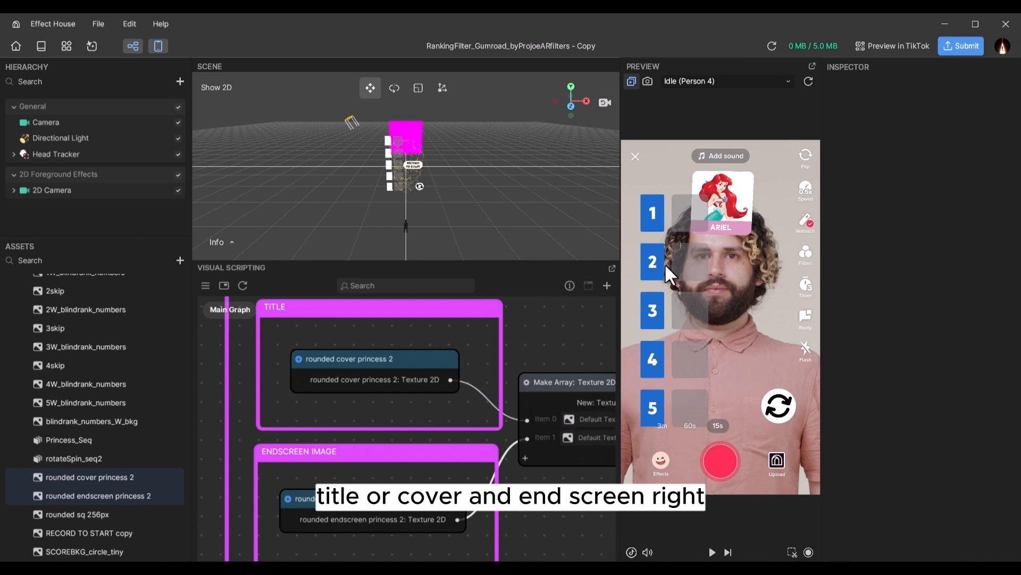
Step: Play and restart the preview, and place a princess in each of the five ranking slots to test the filter through its end screen
left_click(711, 540)
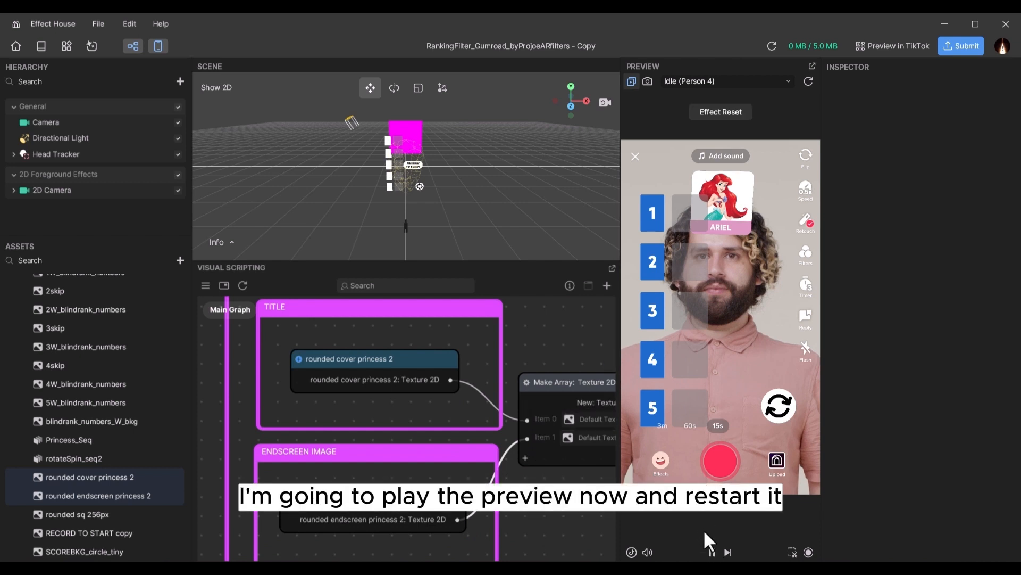
left_click(807, 80)
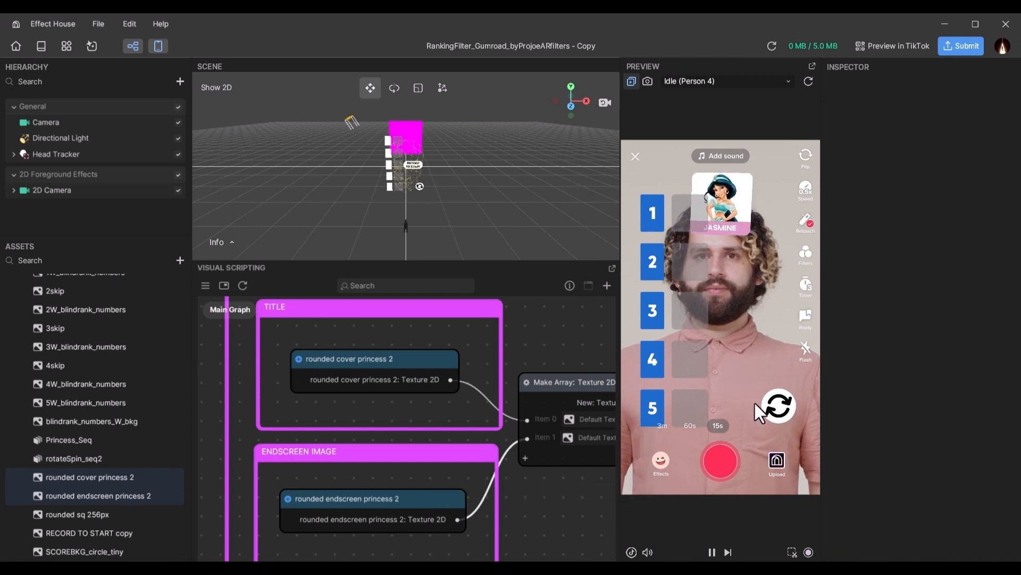
left_click(691, 360)
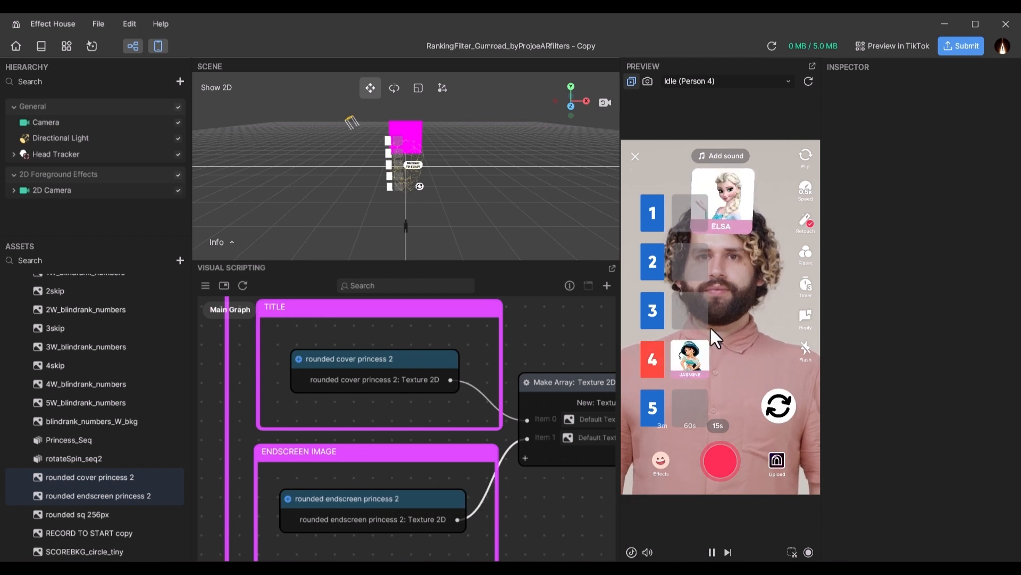
left_click(685, 314)
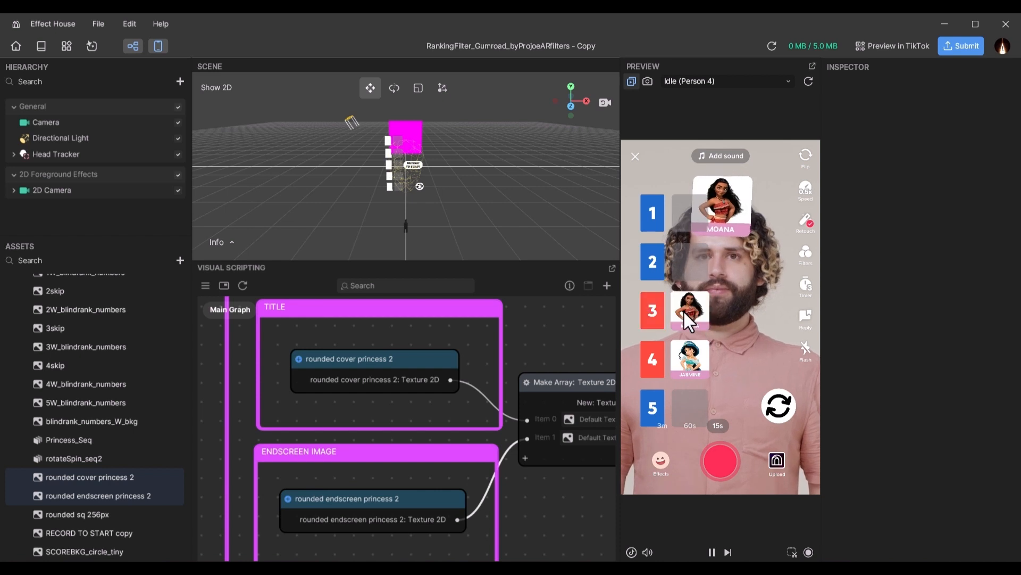
left_click(784, 411)
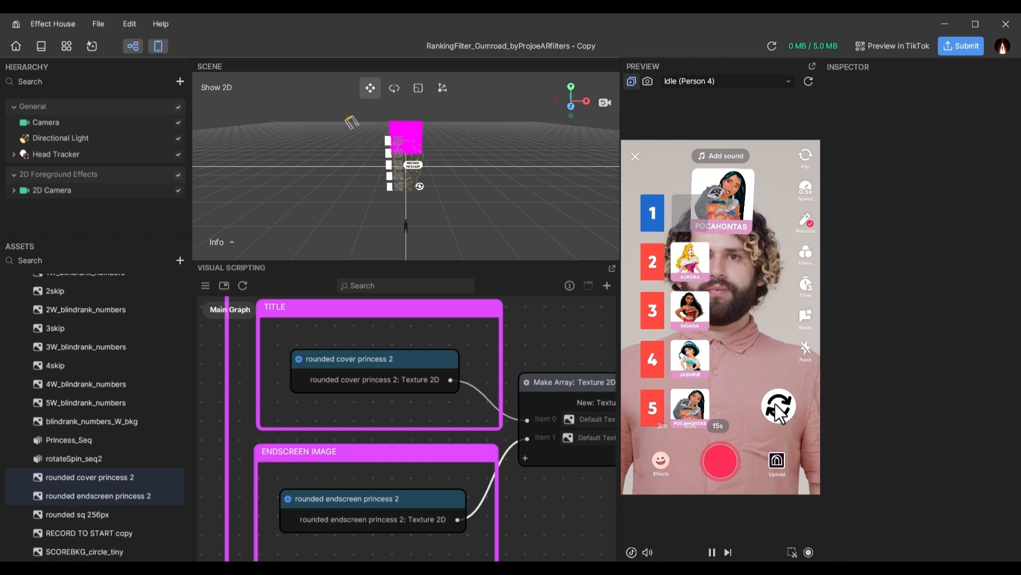
left_click(692, 226)
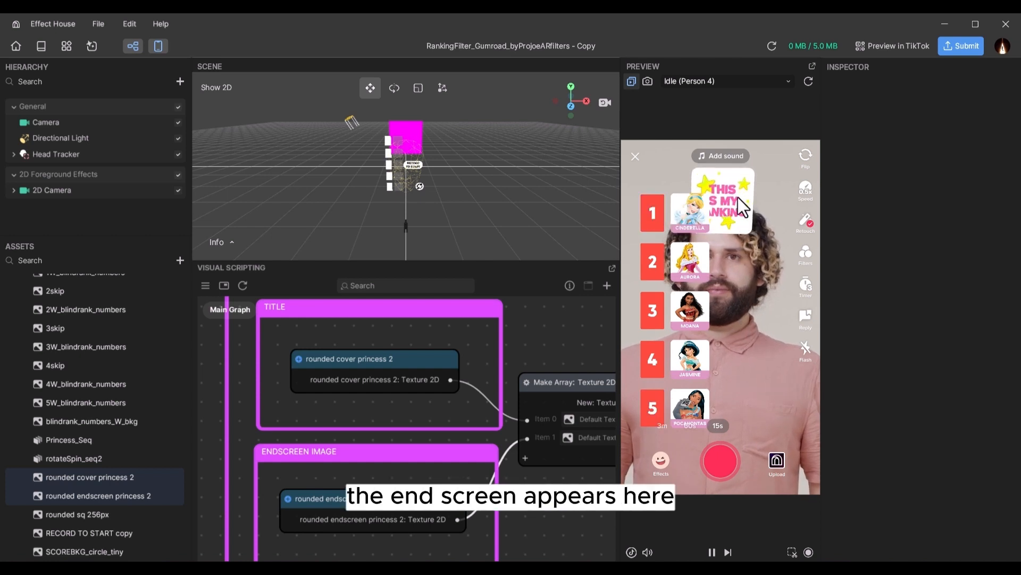
Step: Review the Title and Endscreen group and the Princess_AnimTex nodes of the Texture Sequences group in the graph
scroll(593, 345, "down", 2)
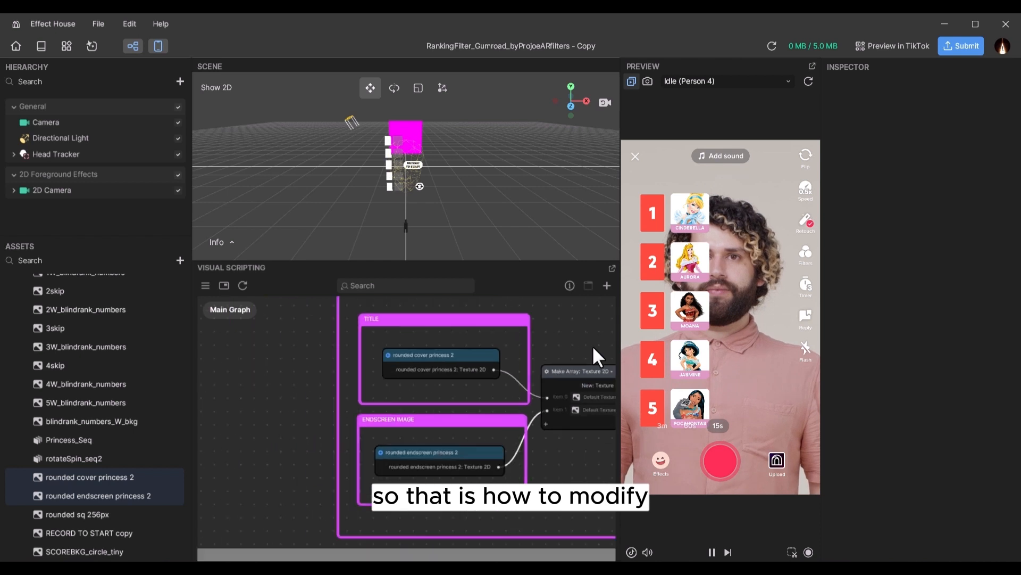
scroll(592, 345, "down", 3)
scroll(373, 362, "up", 3)
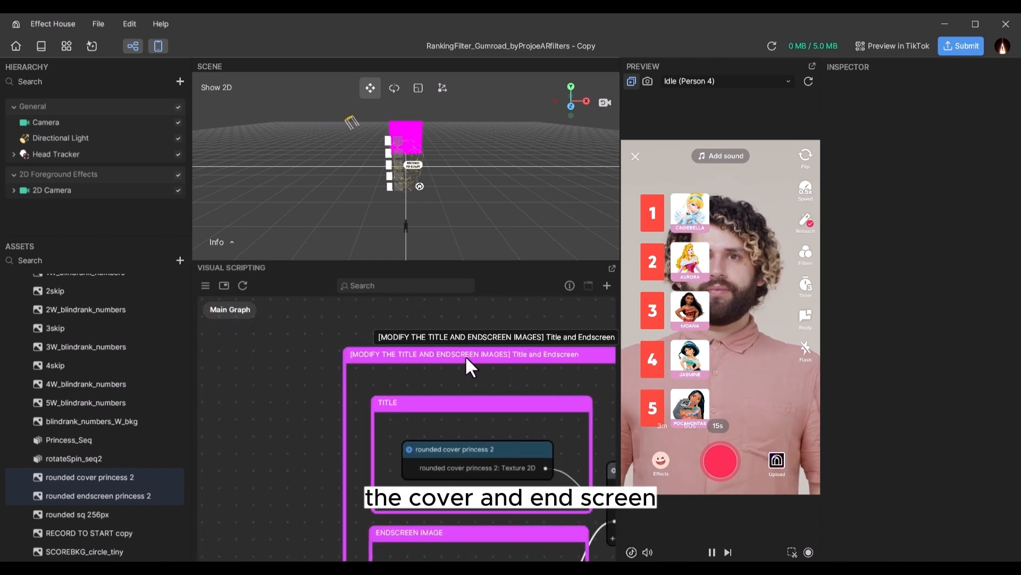
scroll(466, 356, "down", 2)
scroll(542, 414, "down", 2)
scroll(400, 380, "down", 2)
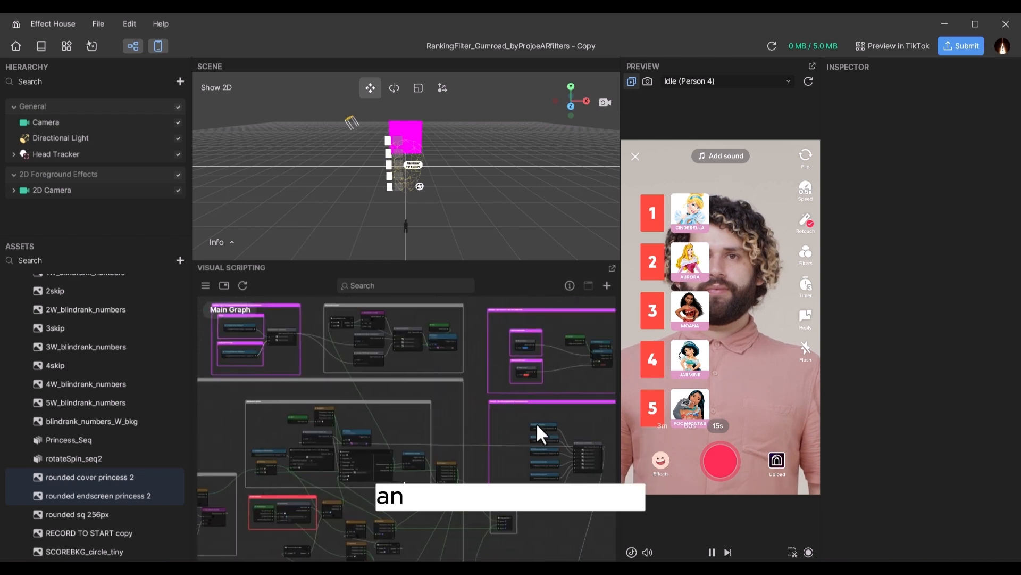
scroll(548, 418, "up", 5)
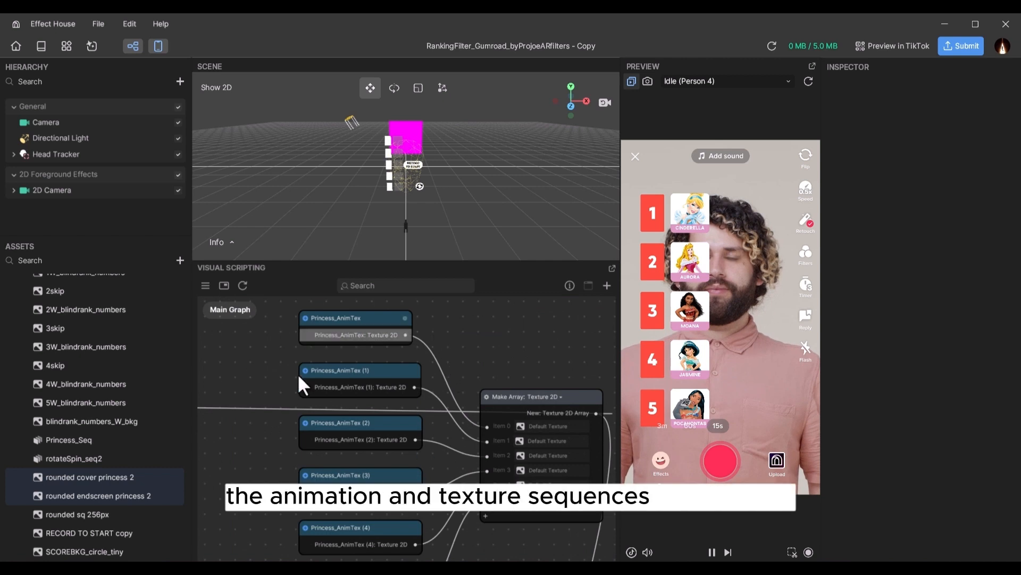
scroll(482, 371, "down", 3)
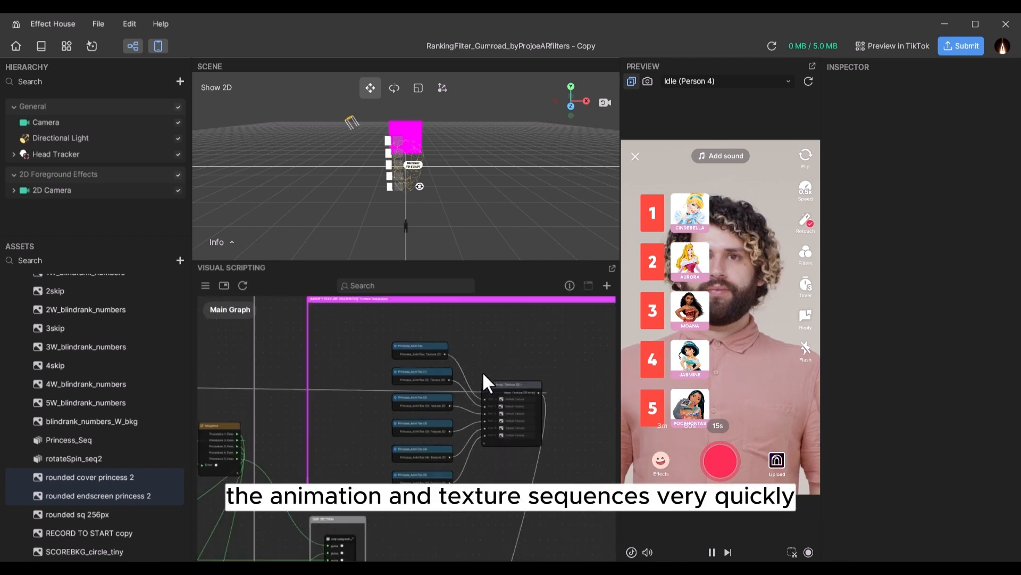
scroll(492, 372, "up", 4)
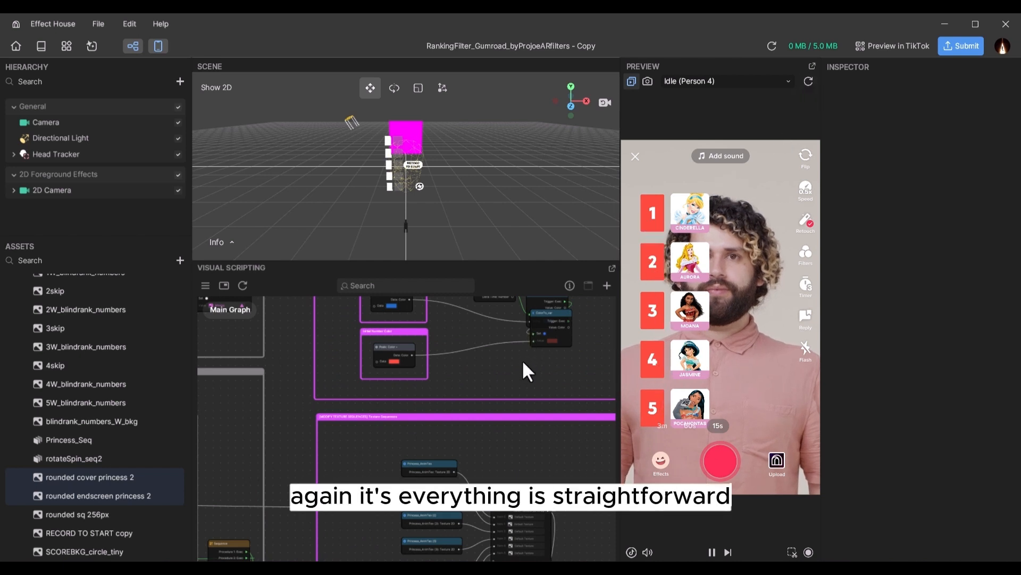
Step: Examine the Initial and Final Number Color nodes and restart the preview to check the starting colour of the tier numbers
scroll(521, 383, "up", 3)
scroll(426, 399, "up", 3)
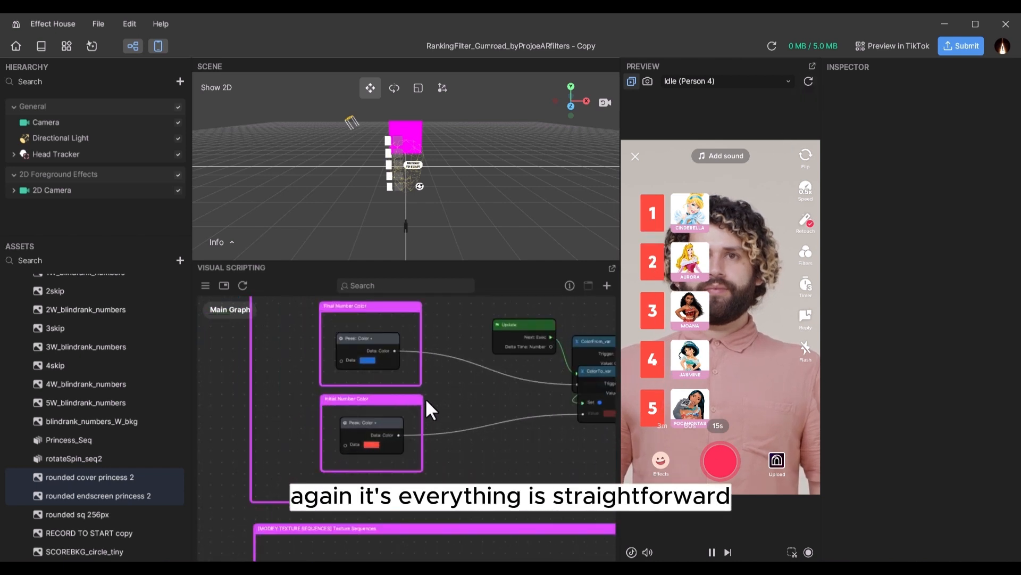
scroll(503, 471, "up", 1)
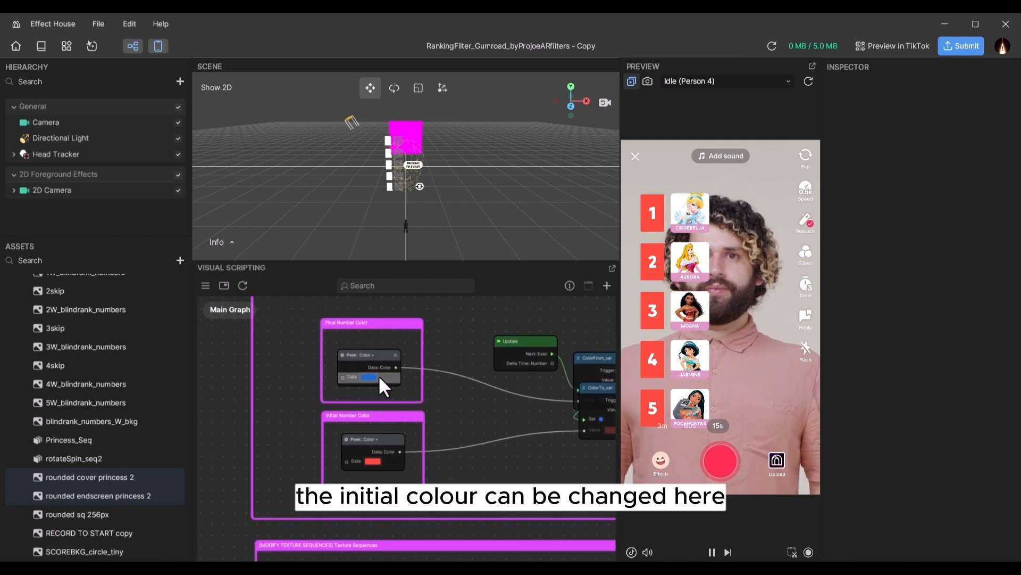
left_click(810, 81)
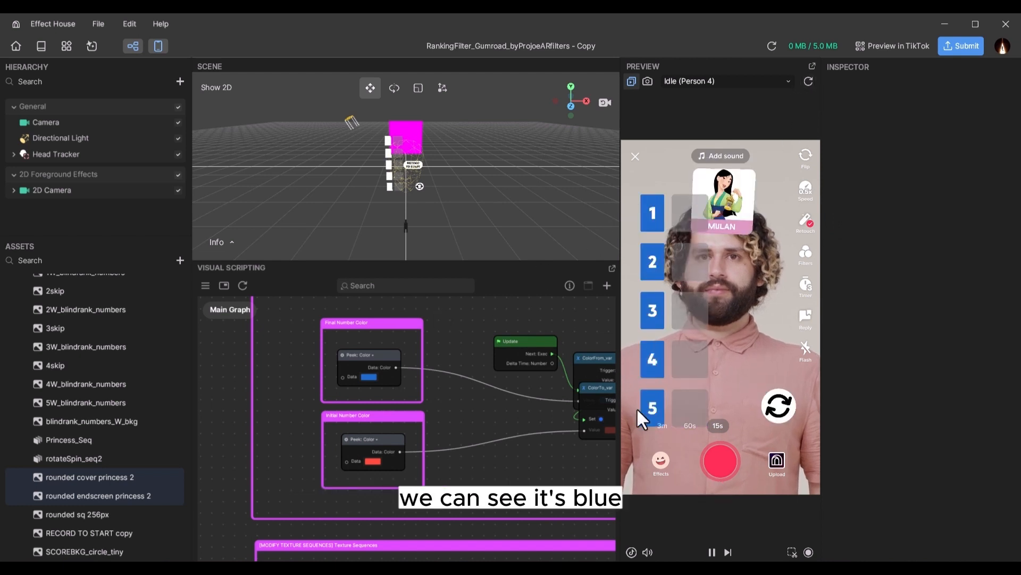
scroll(429, 411, "down", 5)
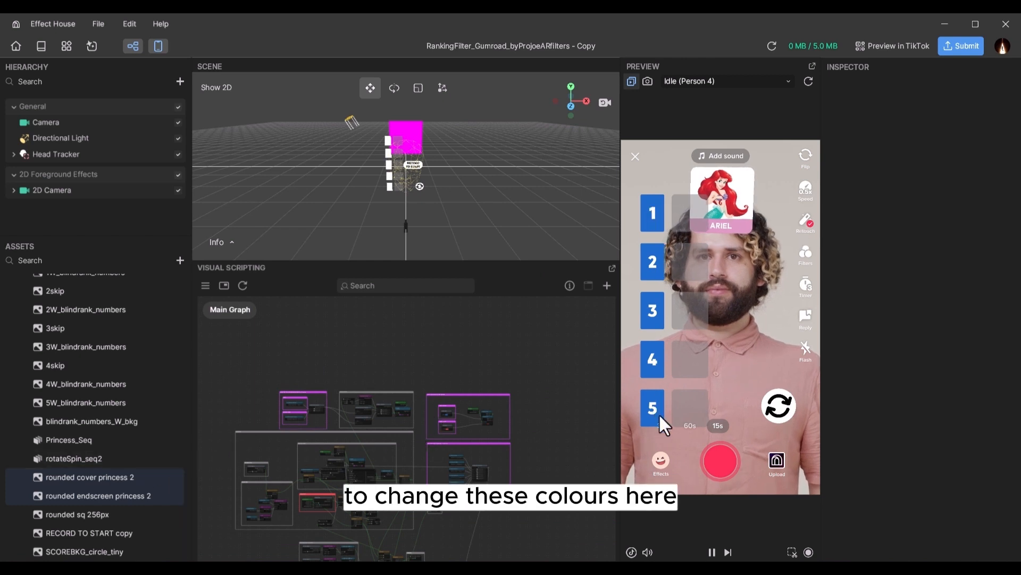
Step: Pause the preview game with the Initial Number Color node of the tier numbers group in view
middle_click_drag(525, 451, 460, 419)
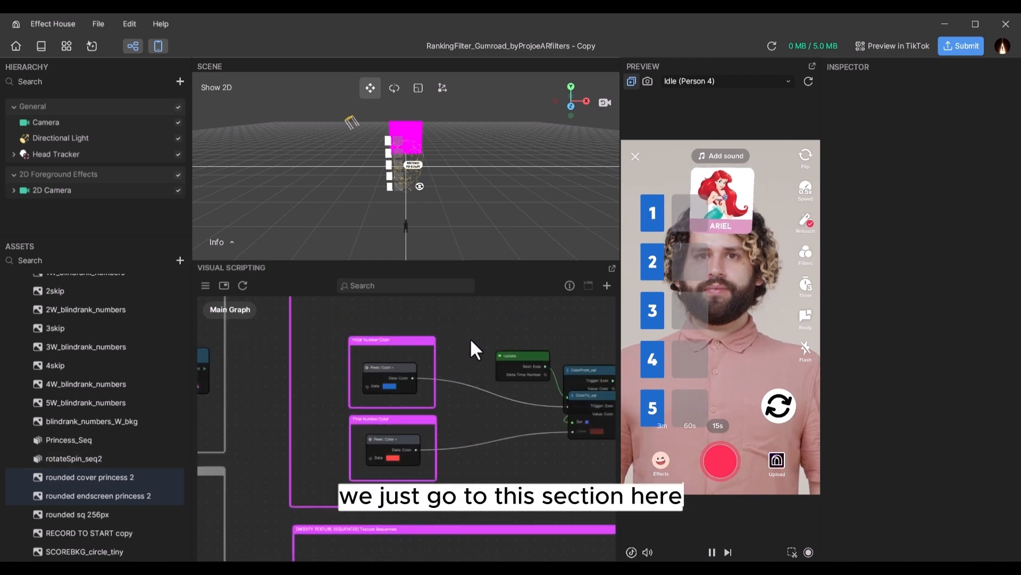
scroll(426, 415, "up", 6)
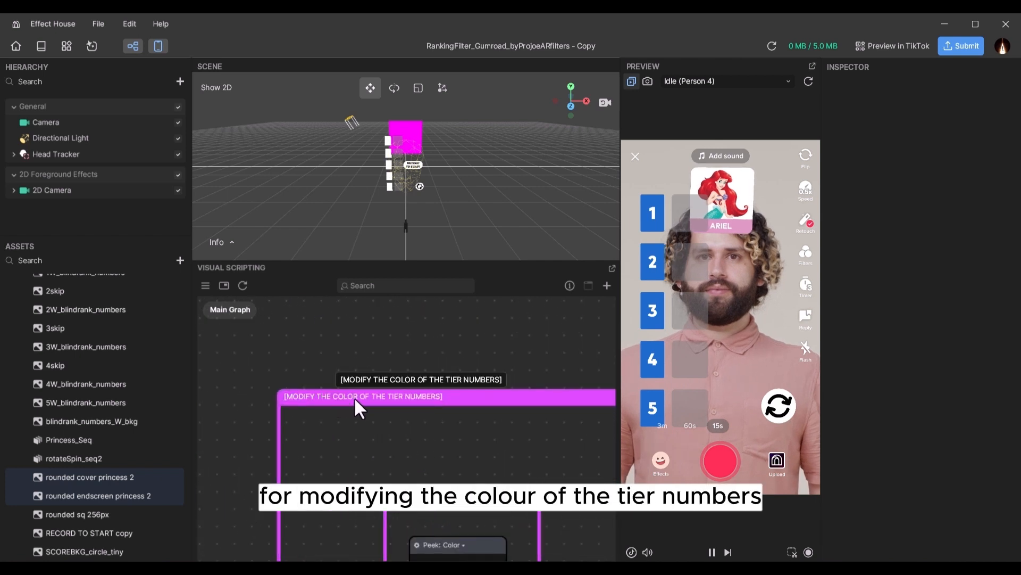
middle_click_drag(495, 455, 406, 362)
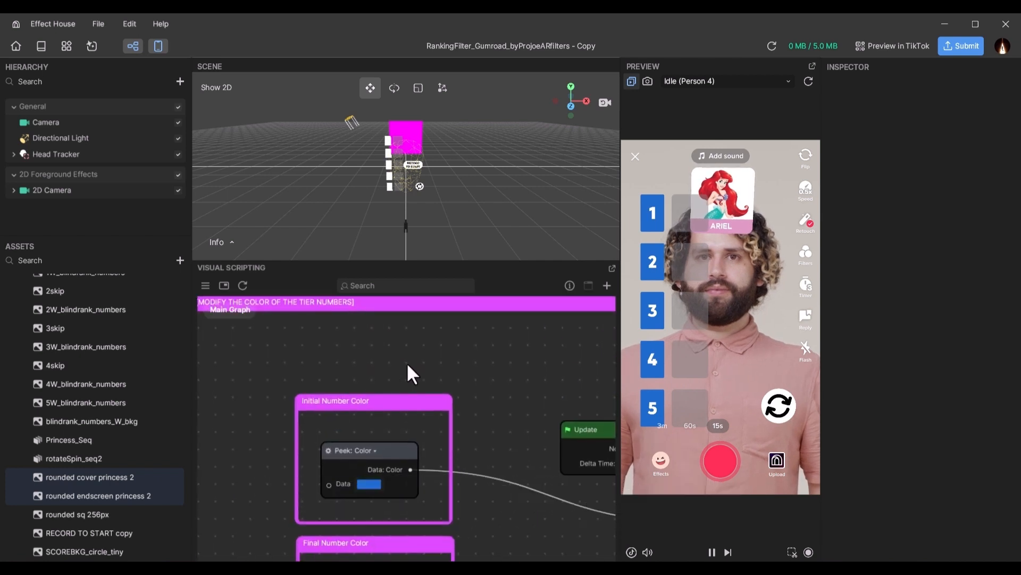
mouse_move(374, 480)
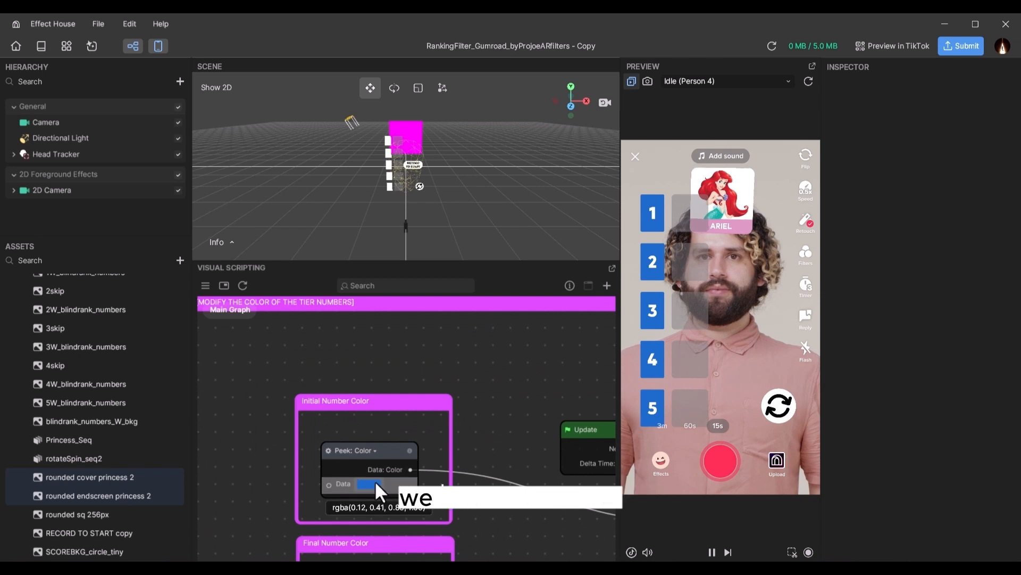
left_click(711, 552)
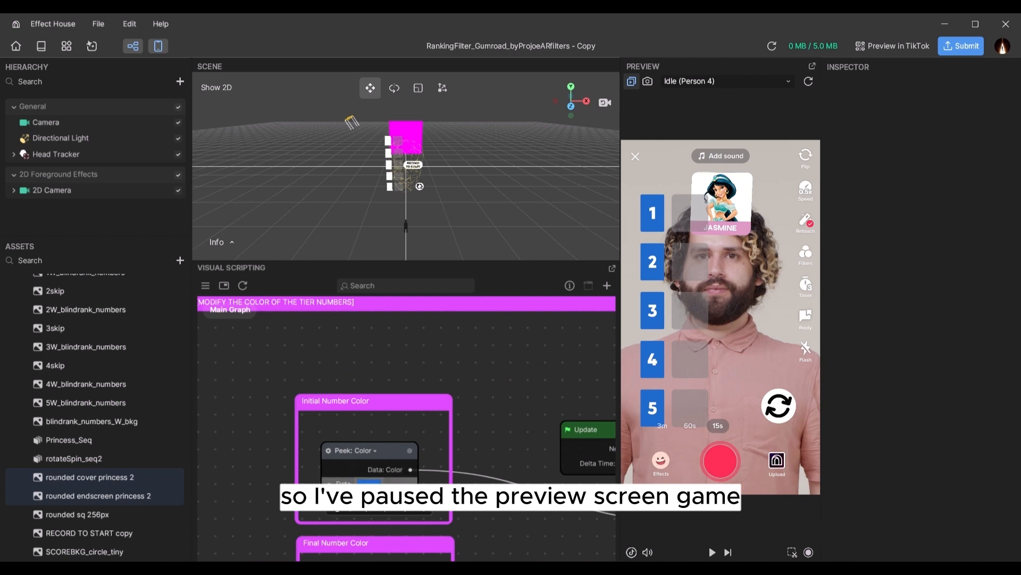
Step: Set the Initial Number Color of the tier numbers to pink #F349CE
left_click(372, 483)
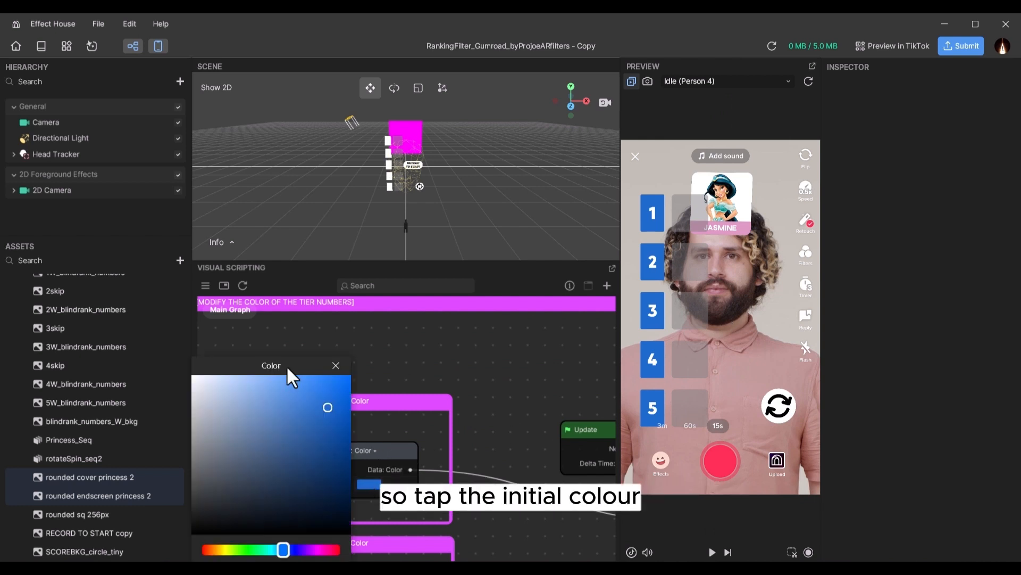
left_click_drag(288, 369, 277, 293)
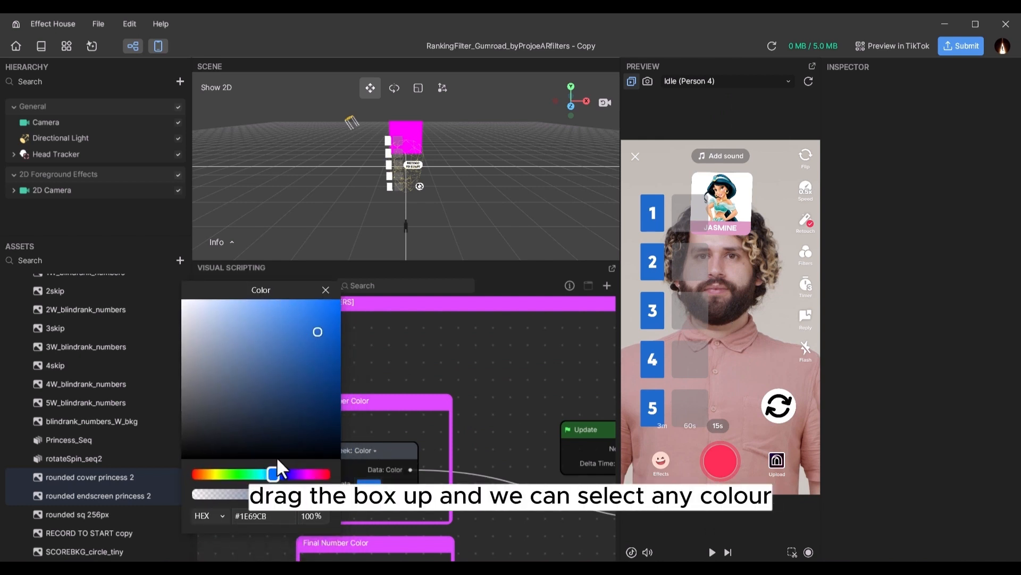
left_click_drag(248, 474, 211, 475)
left_click(300, 474)
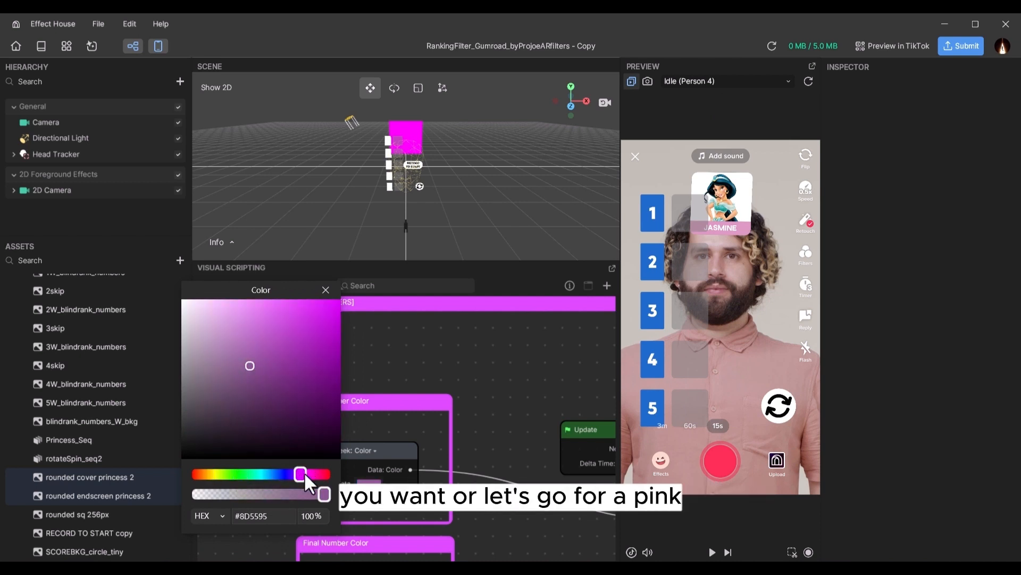
left_click(303, 473)
left_click(330, 316)
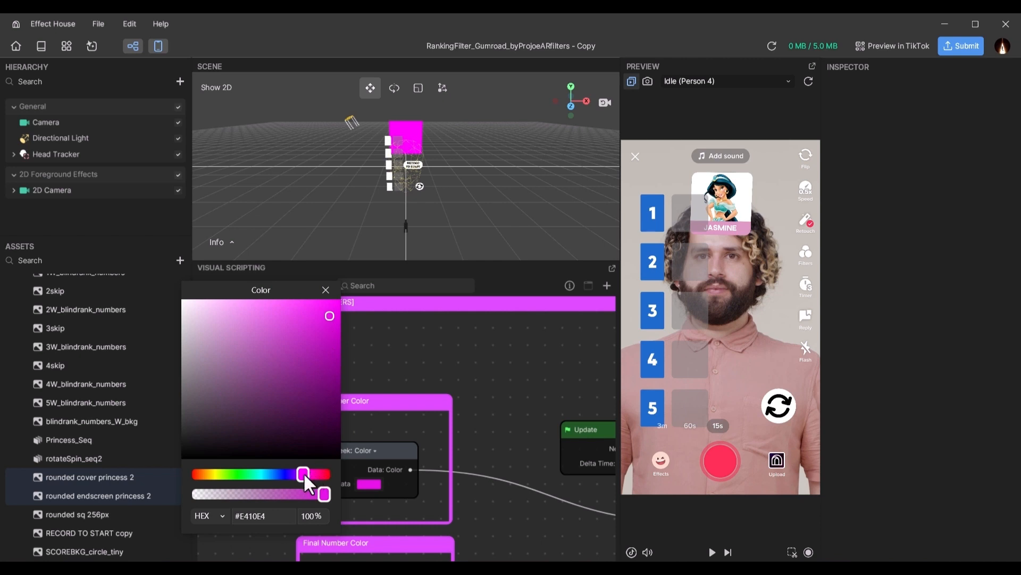
left_click(307, 474)
left_click(302, 323)
left_click(287, 309)
left_click(294, 307)
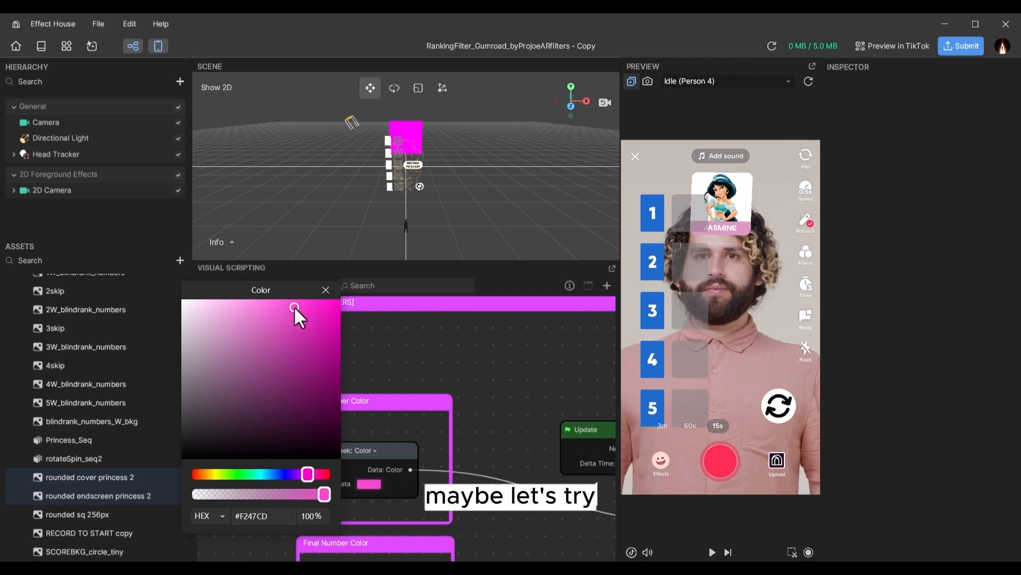
left_click(283, 306)
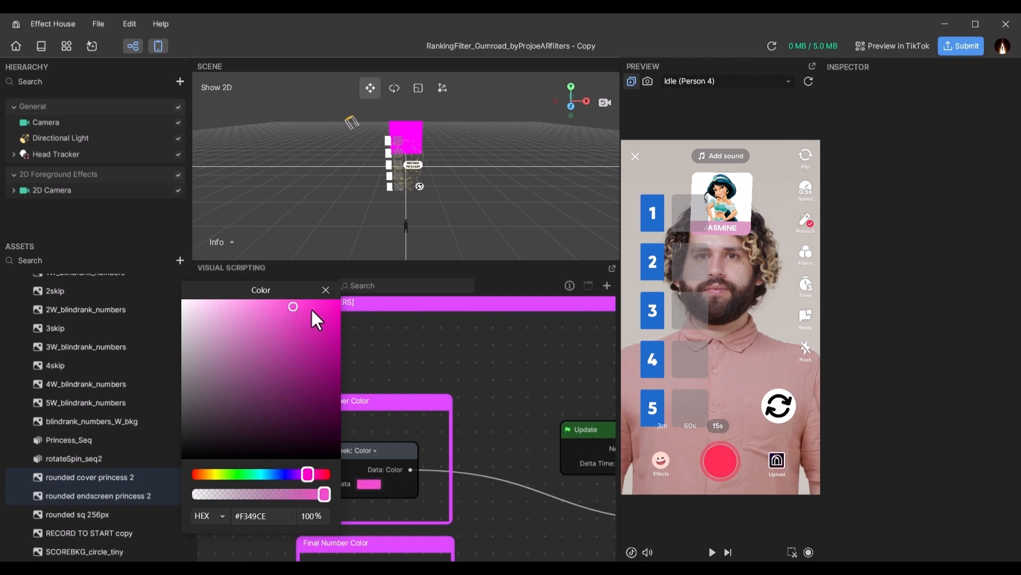
left_click(325, 290)
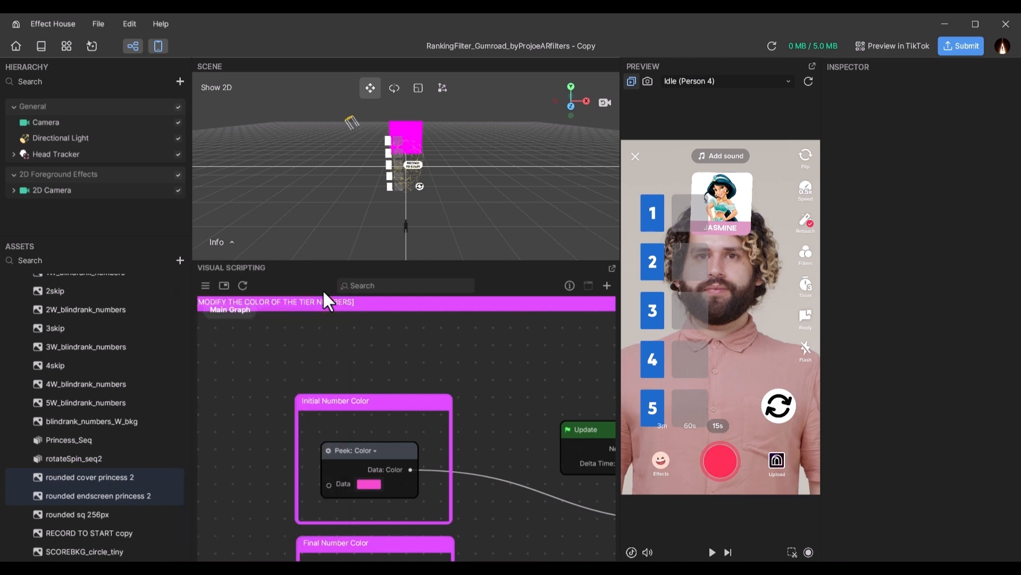
Step: Set the Final Number Color of the tier numbers to orange
left_click_drag(486, 509, 465, 384)
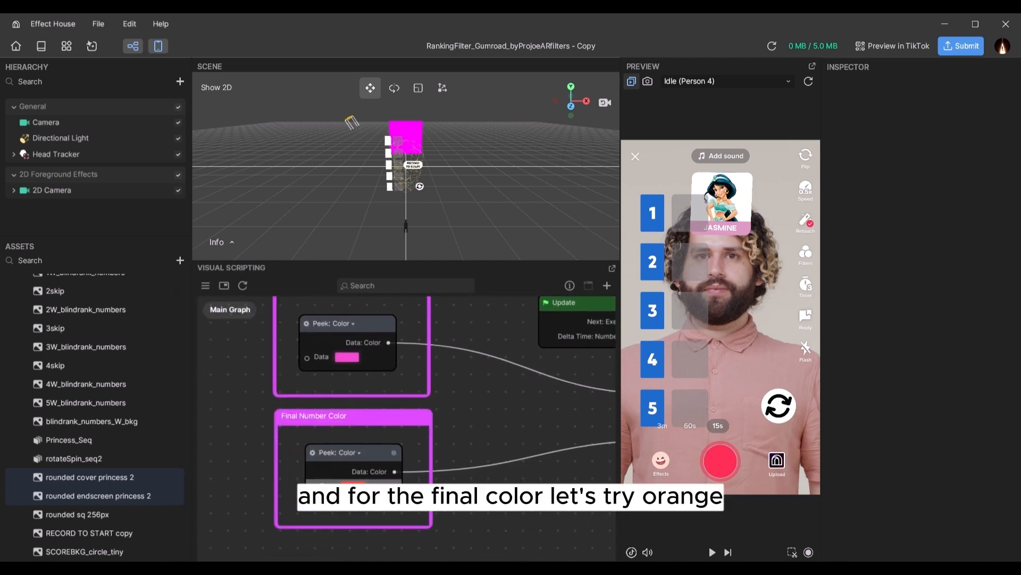
left_click(347, 485)
left_click(197, 553)
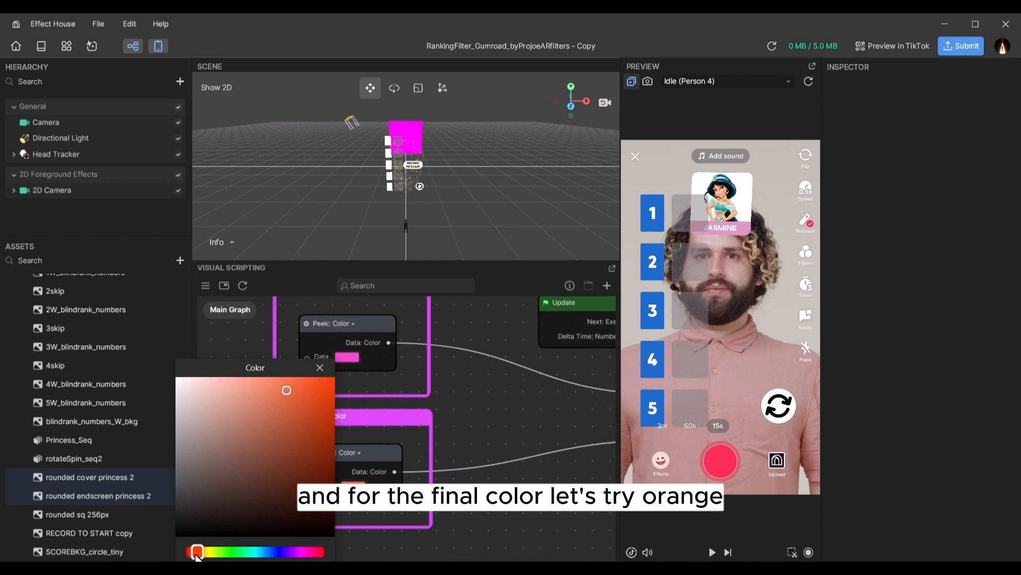
left_click(292, 404)
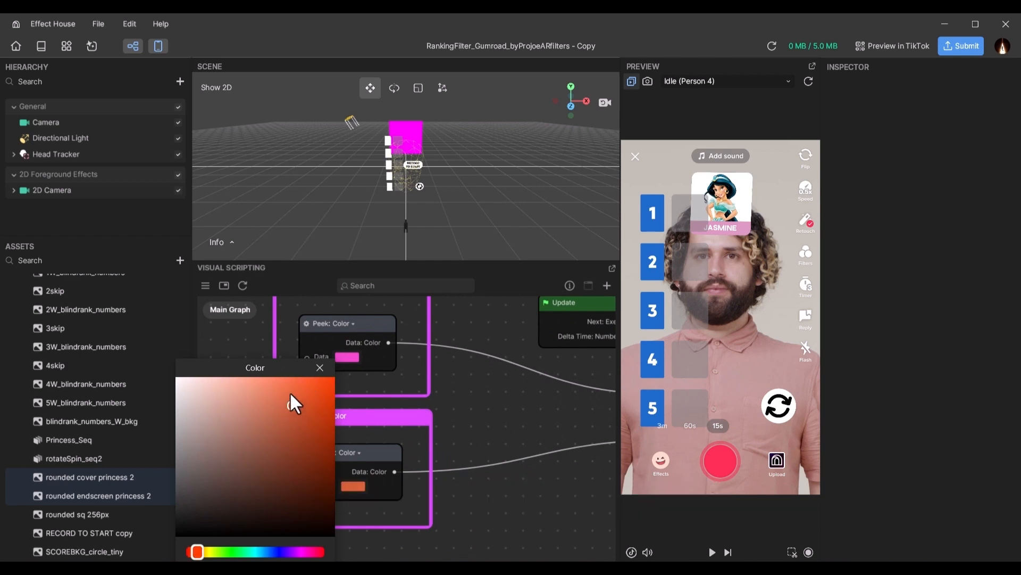
left_click(290, 392)
left_click(319, 368)
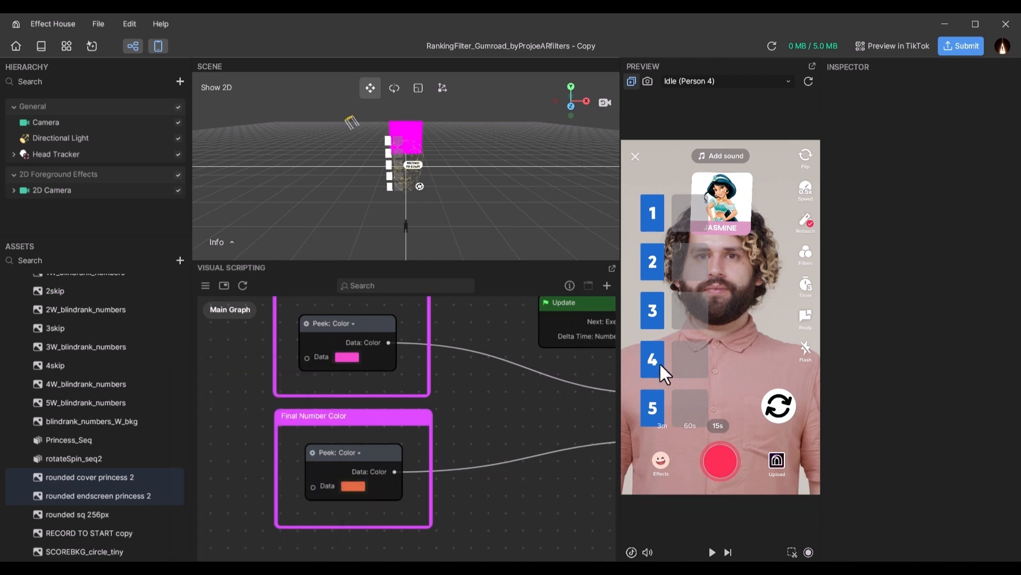
Step: Resume and restart the preview, and place a princess in slot 3 to test the tier number colours
left_click(712, 552)
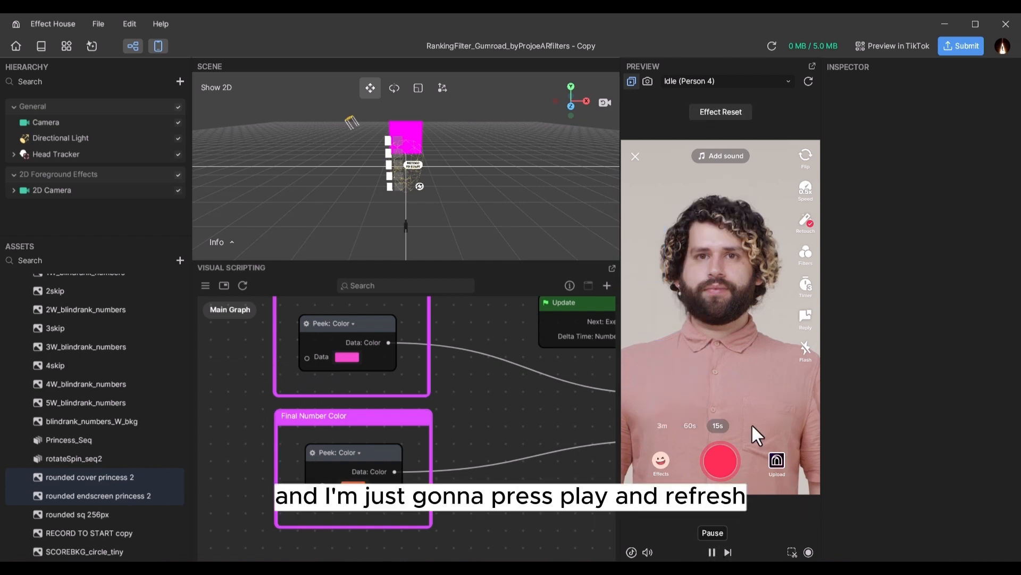
left_click(809, 80)
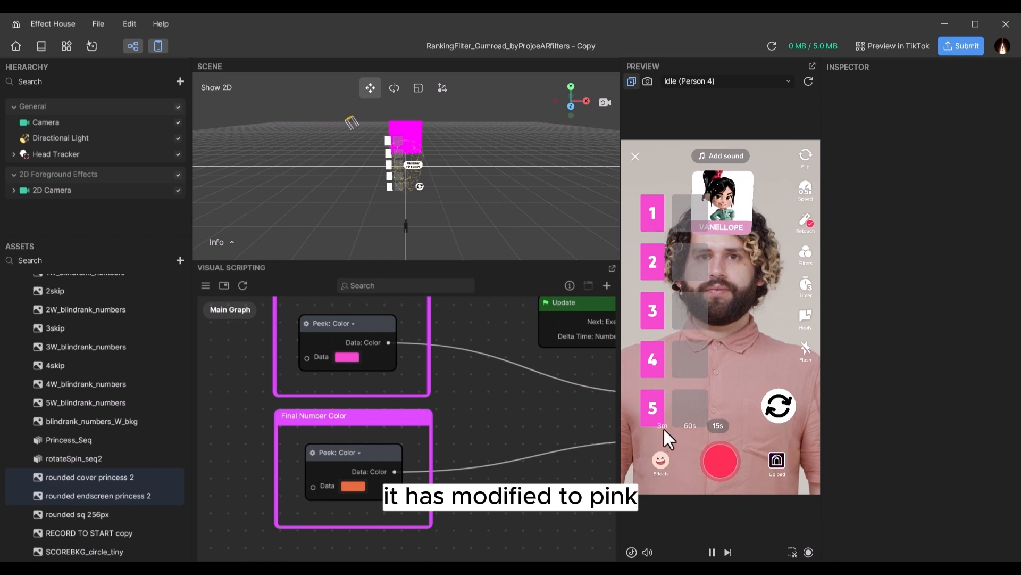
left_click(684, 312)
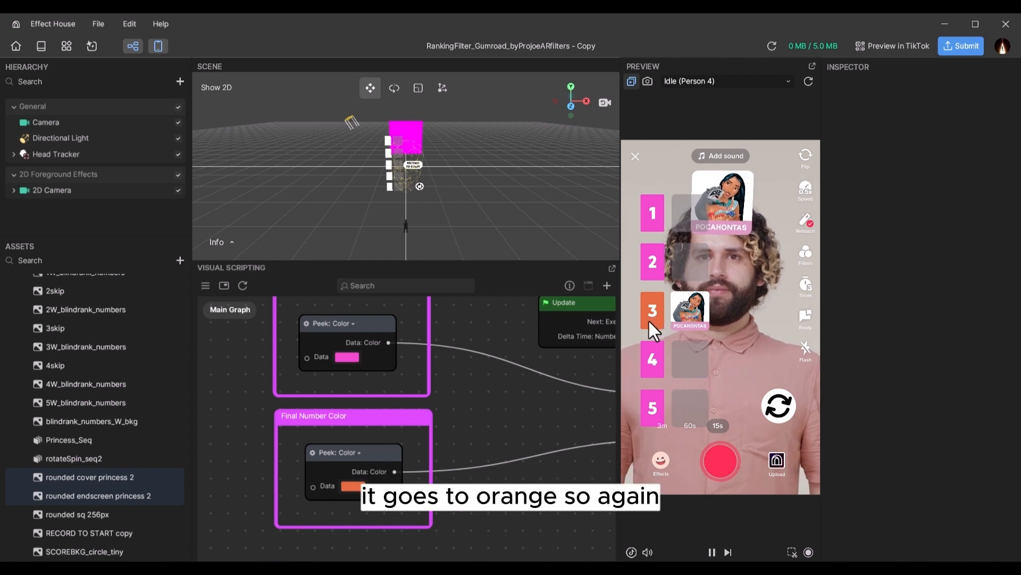
scroll(492, 439, "down", 5)
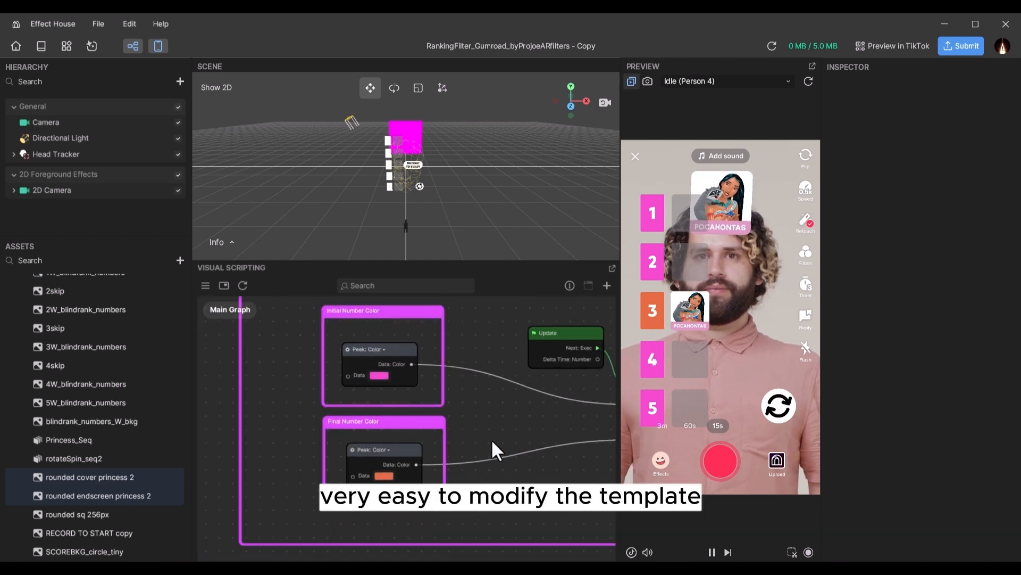
scroll(491, 438, "down", 3)
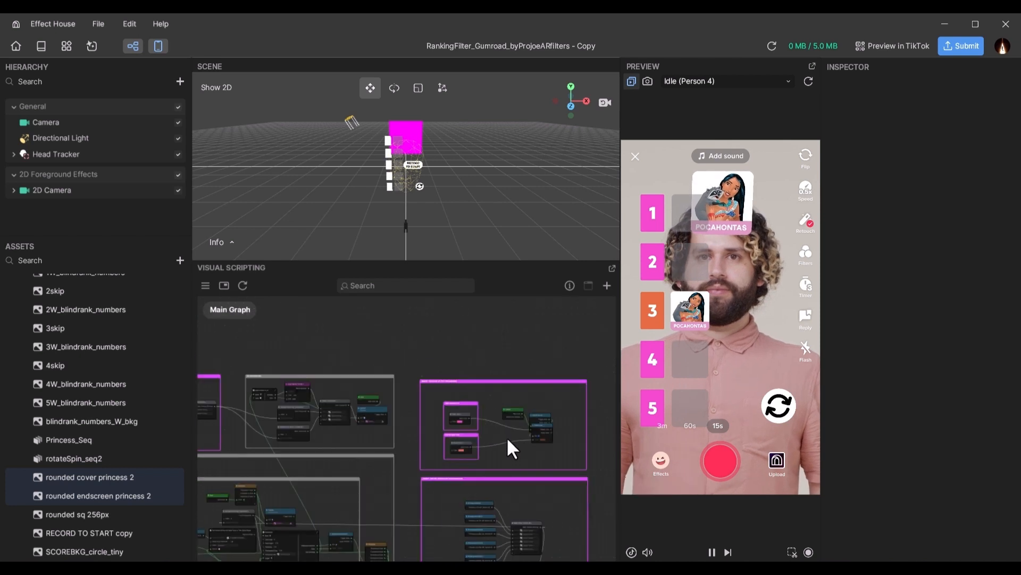
scroll(472, 432, "down", 2)
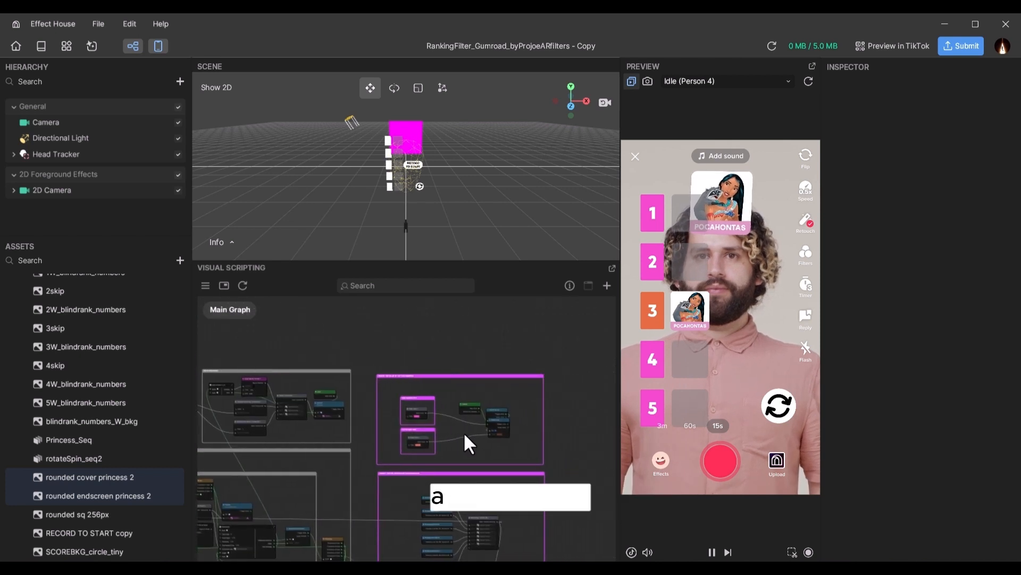
scroll(463, 432, "down", 3)
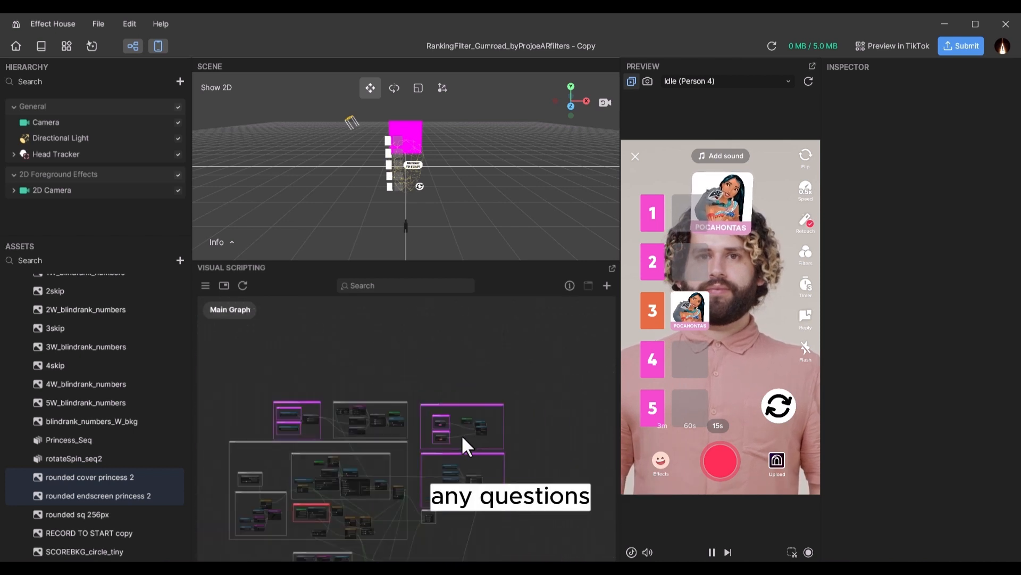
left_click(243, 286)
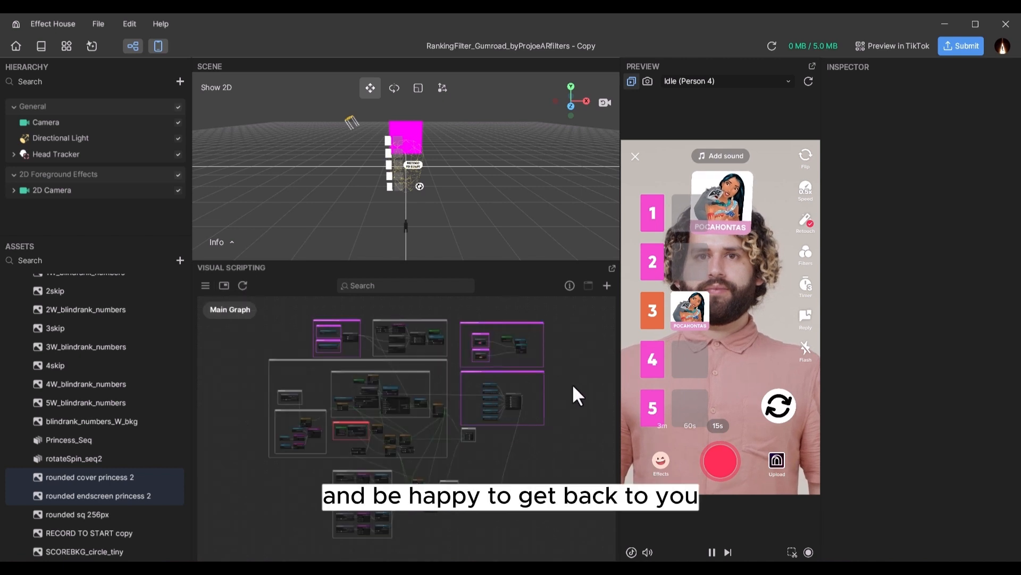